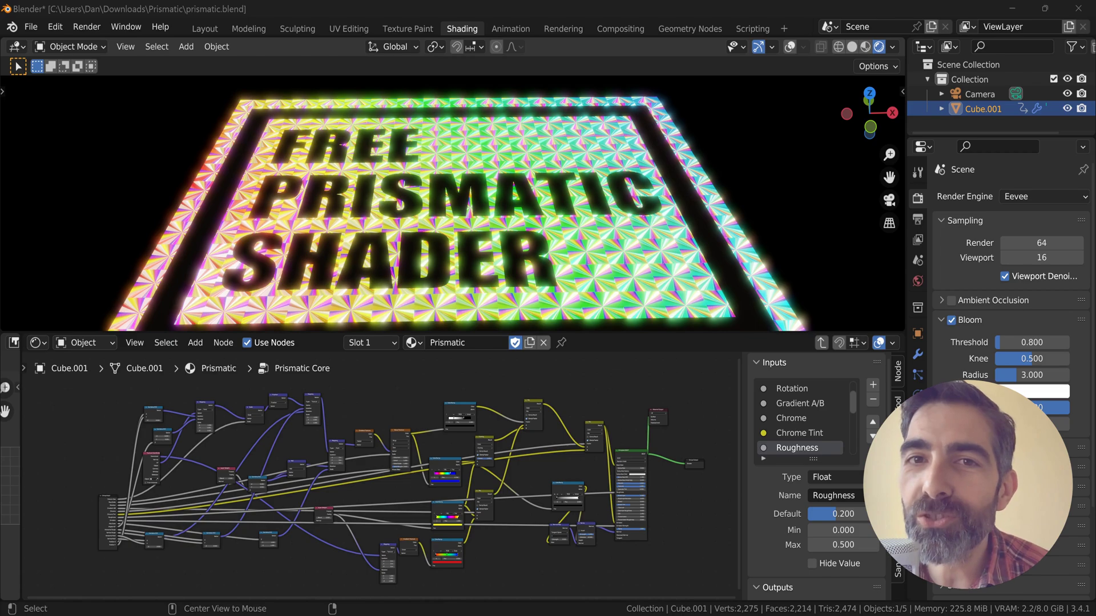
pyautogui.click(294, 203)
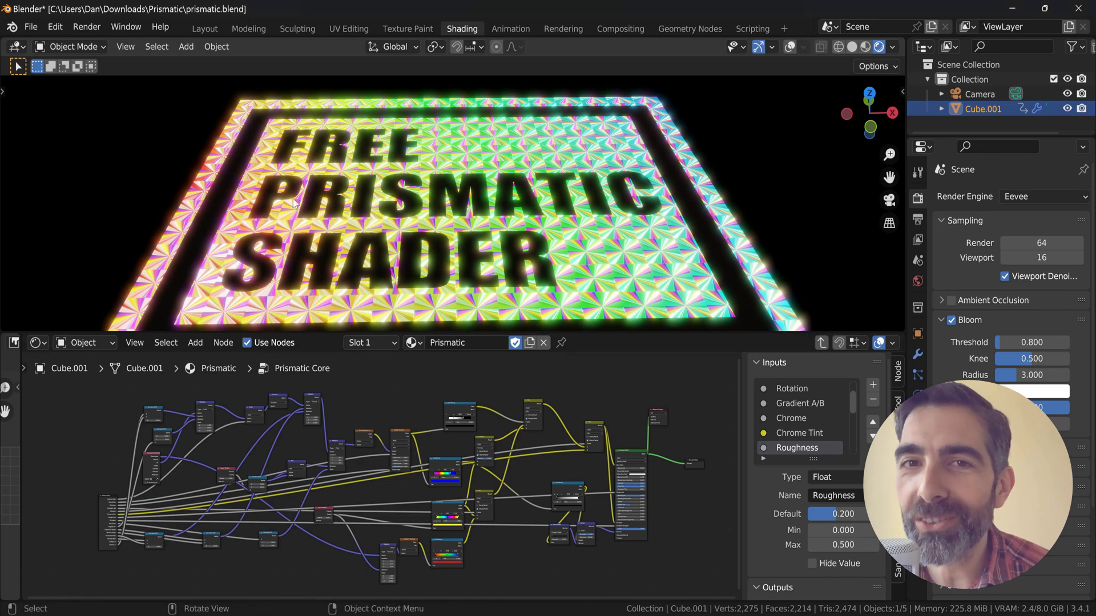
pyautogui.moveTo(565, 233); pyautogui.dragTo(468, 282, button='middle')
pyautogui.moveTo(505, 536); pyautogui.dragTo(497, 434, button='middle')
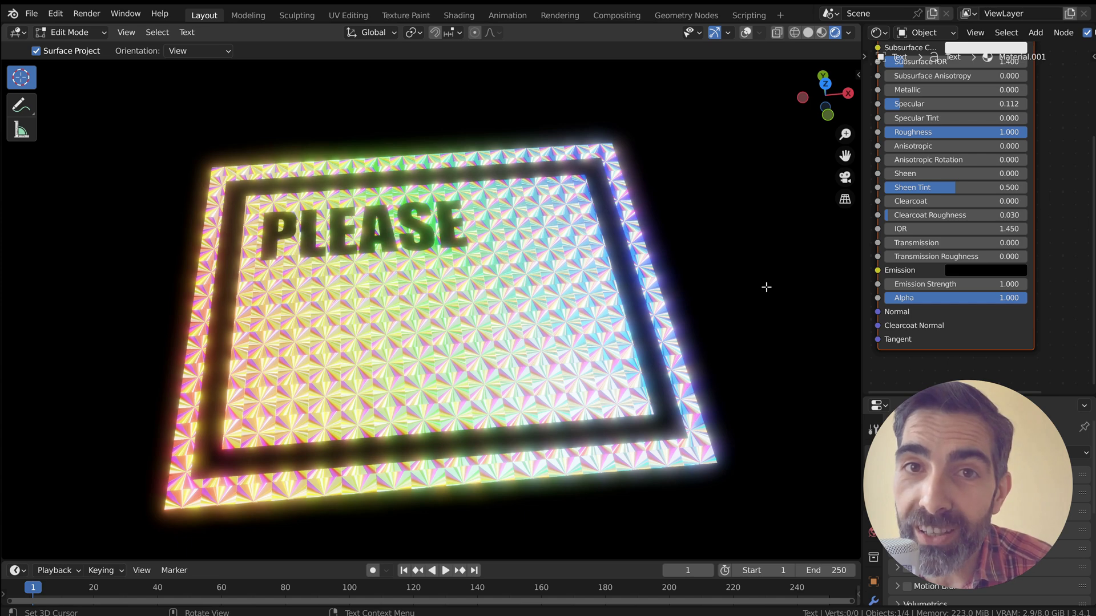
# Step: Complete the text object under "PLEASE" with "SUBSCRIBE" and add "NOW" on a new line
pyautogui.write('CRIBE')
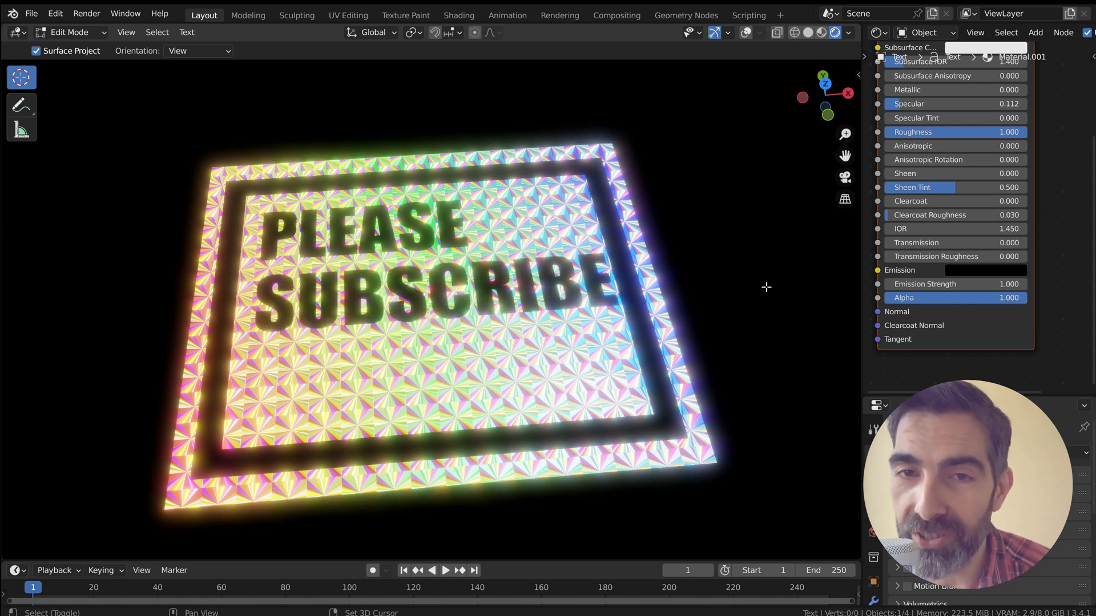
pyautogui.press('Return')
pyautogui.write('NOW')
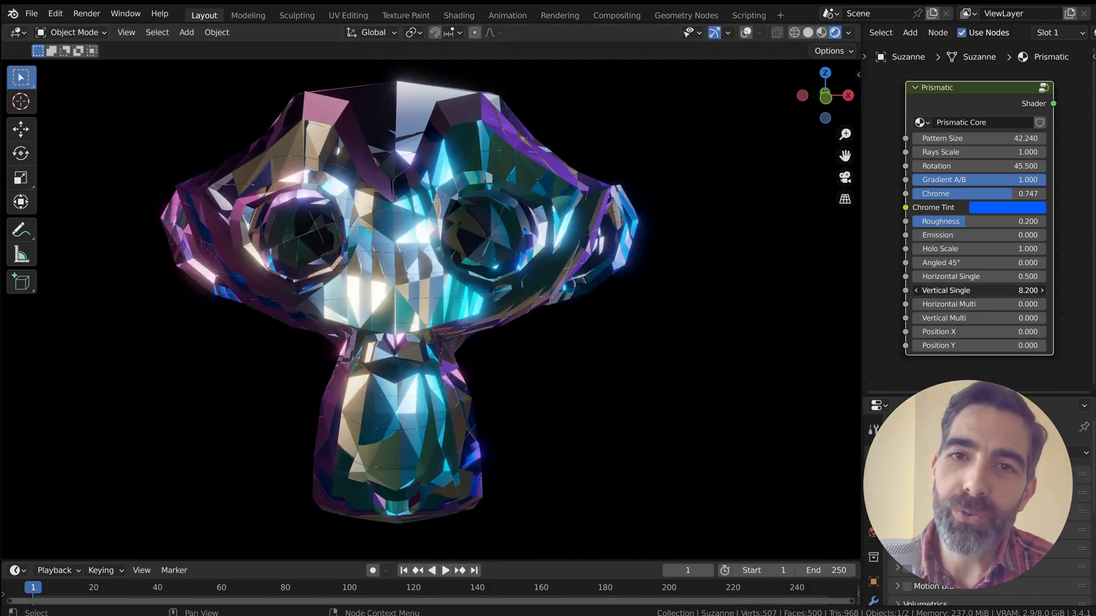
# Step: Increase the Vertical Multi value of the Prismatic shader on the Suzanne model
pyautogui.moveTo(502, 298); pyautogui.dragTo(488, 319, button='middle')
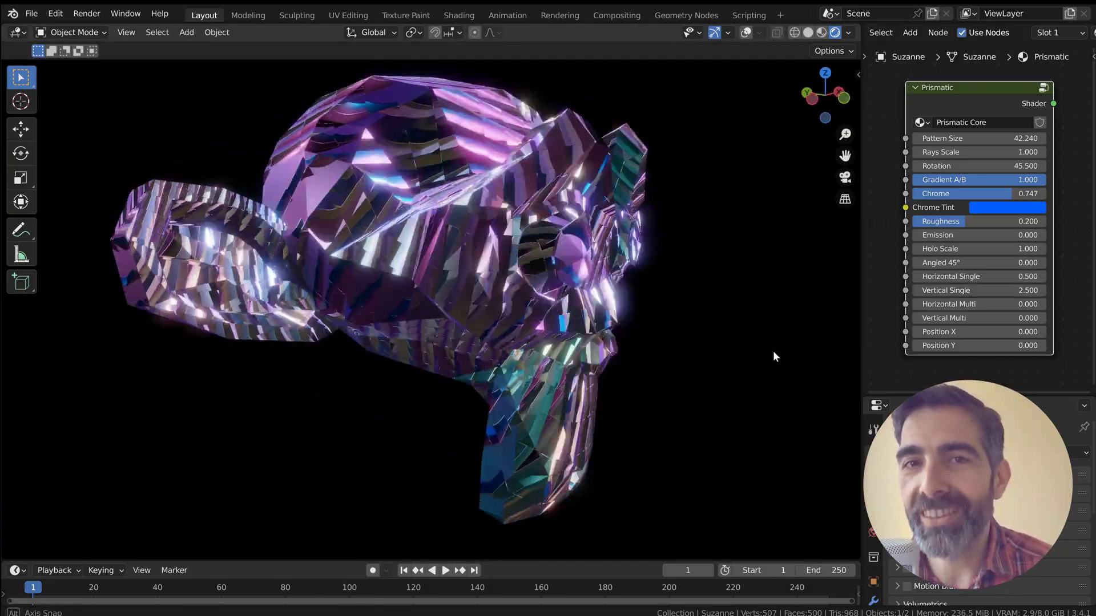
pyautogui.moveTo(979, 318); pyautogui.dragTo(1013, 318)
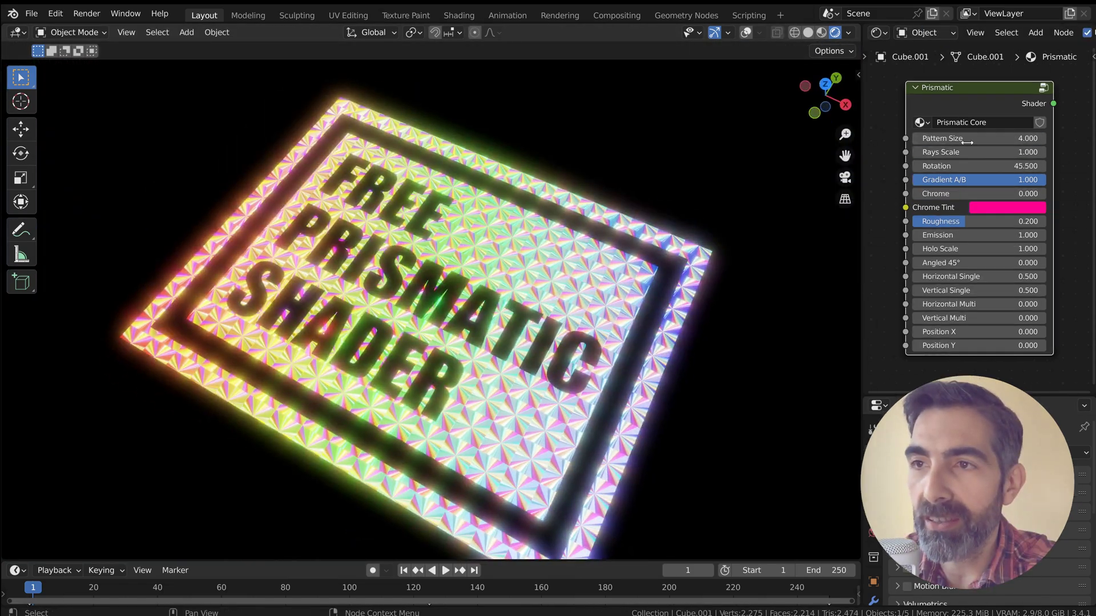
# Step: Try a Pattern Size of 1.130 on the plate's Prismatic shader and undo the change
pyautogui.moveTo(966, 138); pyautogui.dragTo(851, 138)
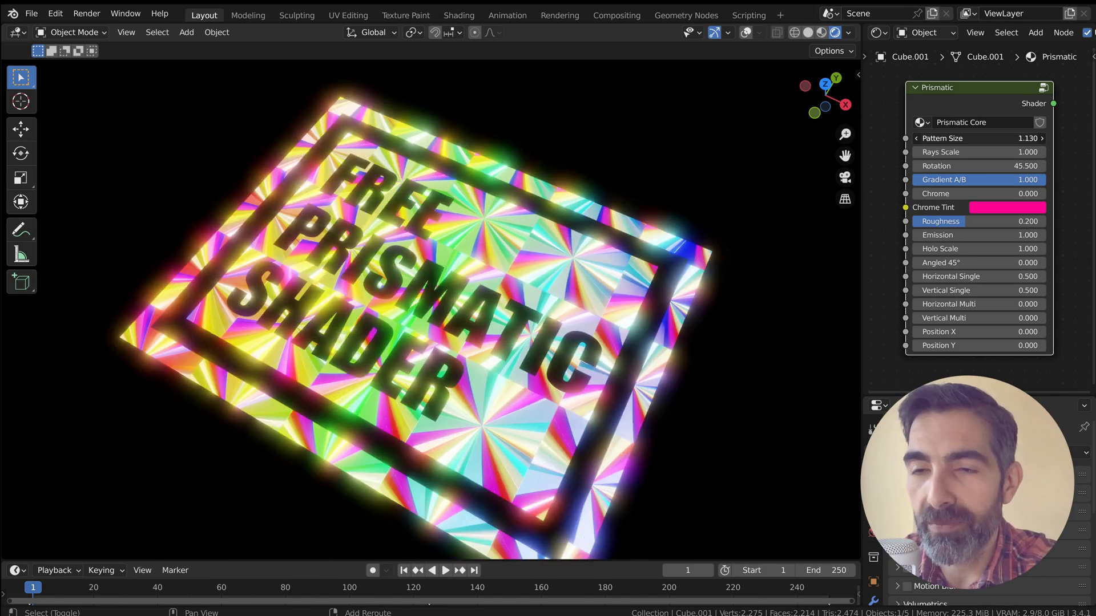
pyautogui.hotkey('ctrl', 'z')
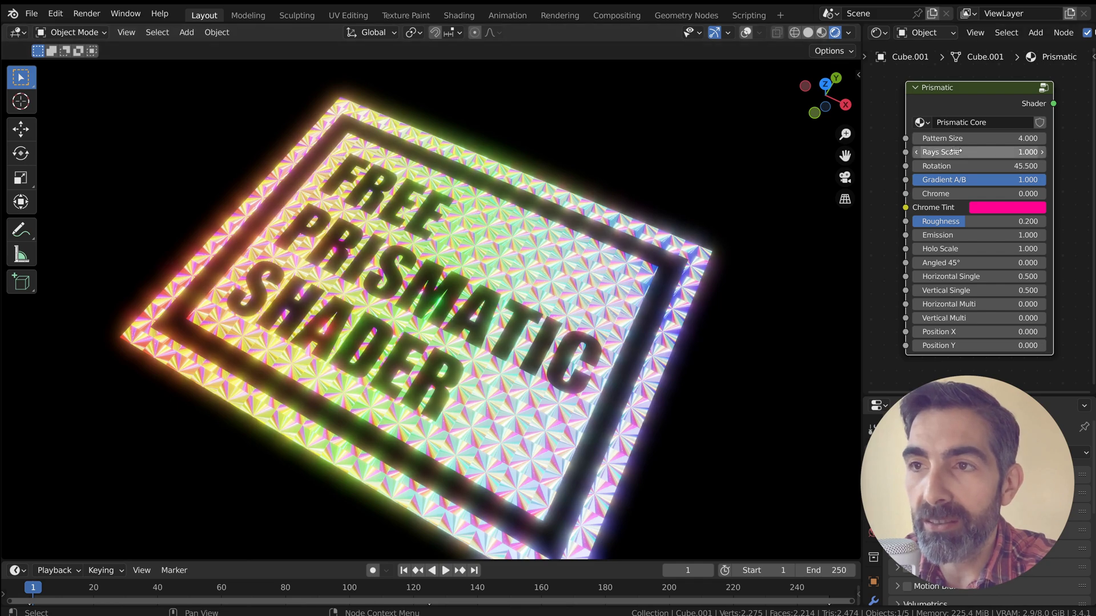
# Step: Set the Prismatic shader's Rays Scale to 14.800 and inspect the finer rays on the plate up close
pyautogui.moveTo(954, 152); pyautogui.dragTo(1028, 152)
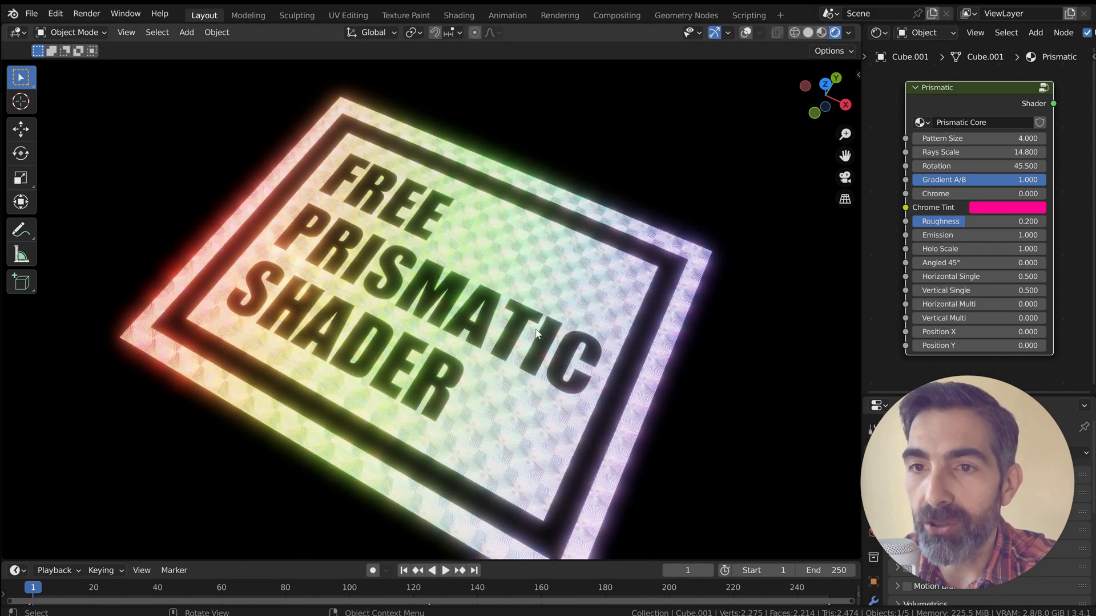
pyautogui.moveTo(513, 297); pyautogui.dragTo(480, 318, button='middle')
pyautogui.scroll(5, 491, 304)
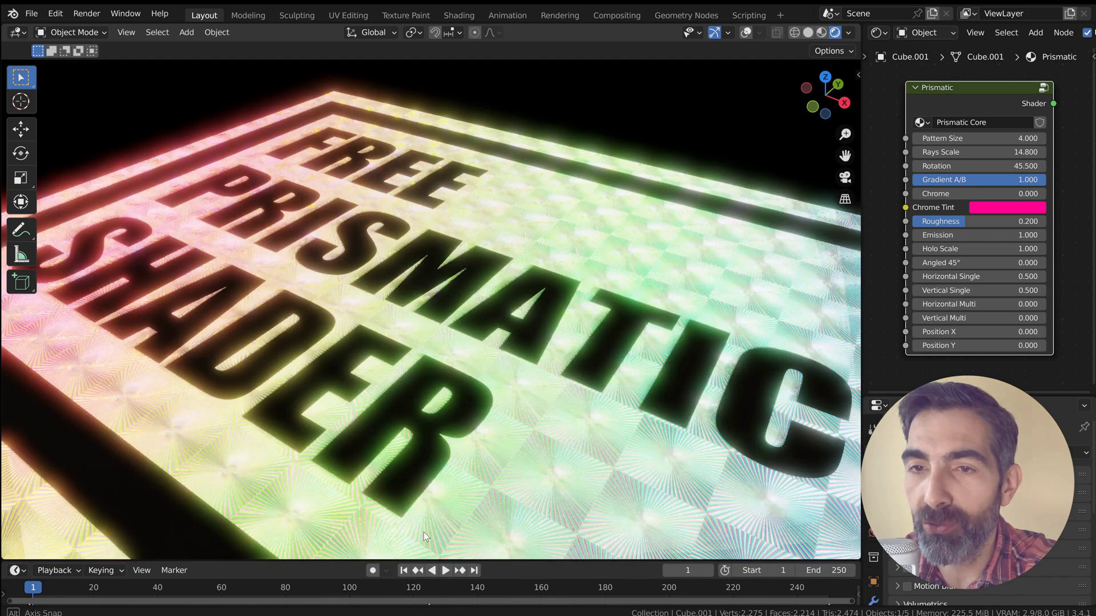
pyautogui.scroll(3, 430, 392)
pyautogui.moveTo(430, 392); pyautogui.dragTo(563, 409, button='middle')
pyautogui.scroll(2, 590, 495)
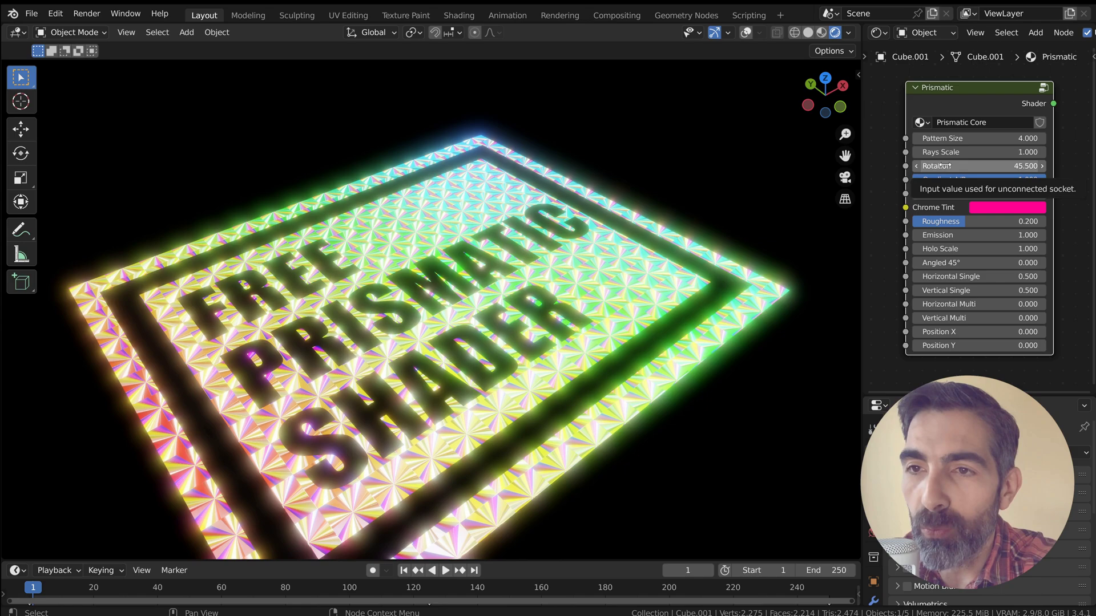
# Step: Try a different Rotation value on the Prismatic shader and undo the change
pyautogui.moveTo(938, 165)
pyautogui.mouseDown()
pyautogui.moveTo(969, 165)
pyautogui.moveTo(930, 165)
pyautogui.mouseUp()
pyautogui.hotkey('ctrl', 'z')
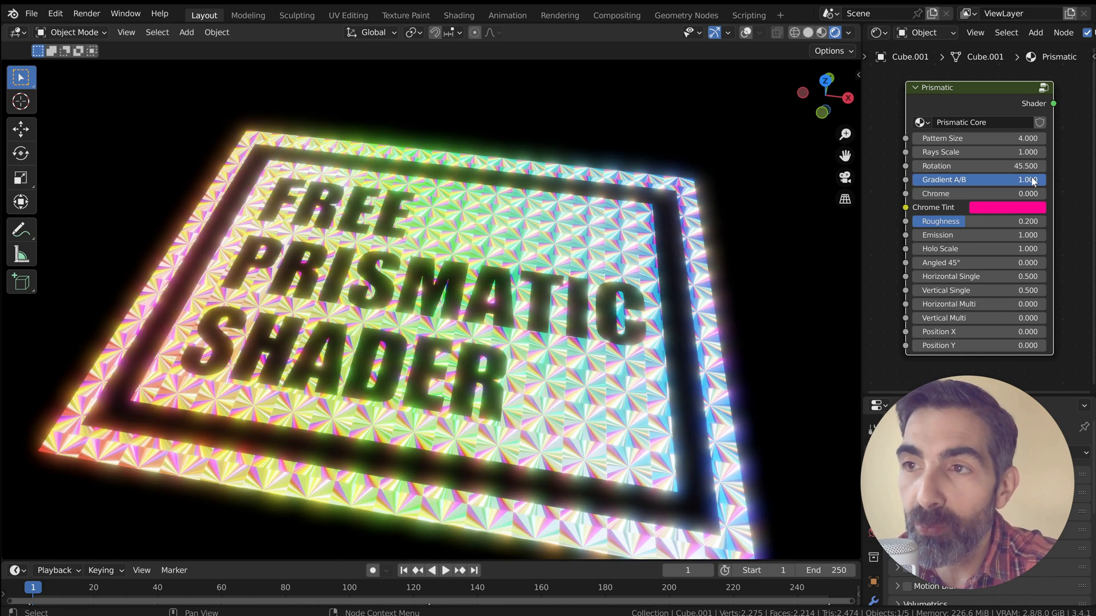
# Step: Compare the two gradients by setting Gradient A/B to 0.000 and returning it to 1.000
pyautogui.moveTo(1032, 179); pyautogui.dragTo(901, 180)
pyautogui.moveTo(652, 349); pyautogui.dragTo(660, 320, button='middle')
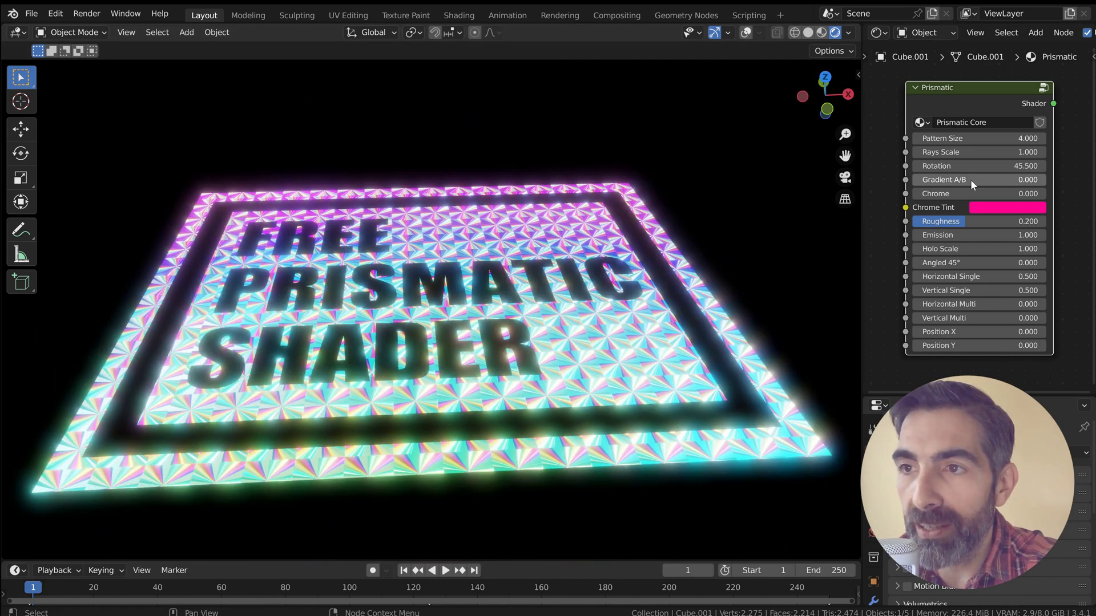
pyautogui.moveTo(970, 179); pyautogui.dragTo(1044, 180)
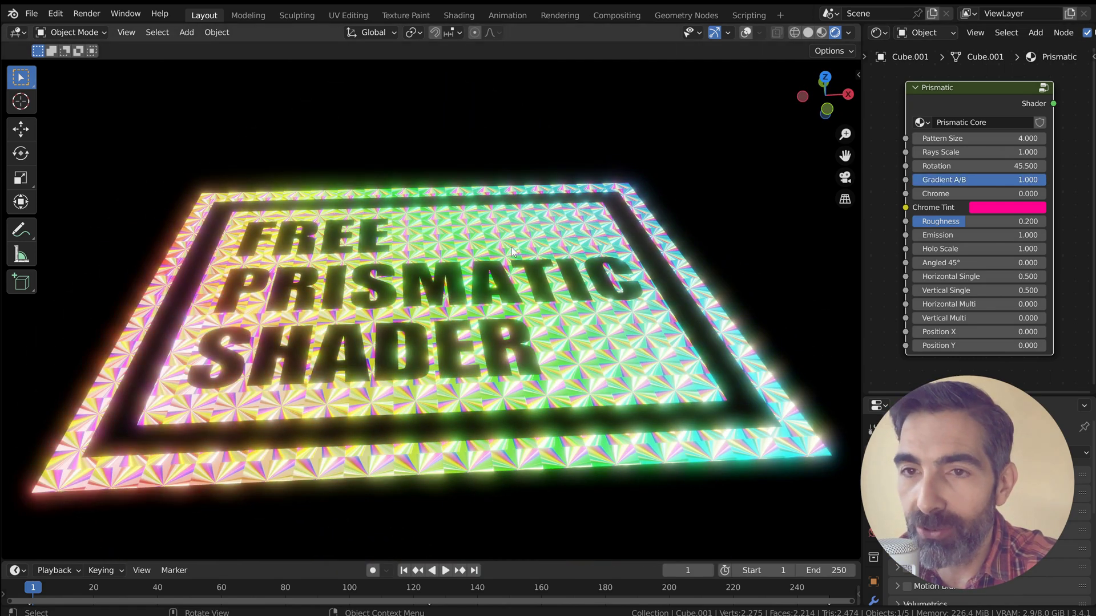
pyautogui.moveTo(512, 251); pyautogui.dragTo(495, 331, button='middle')
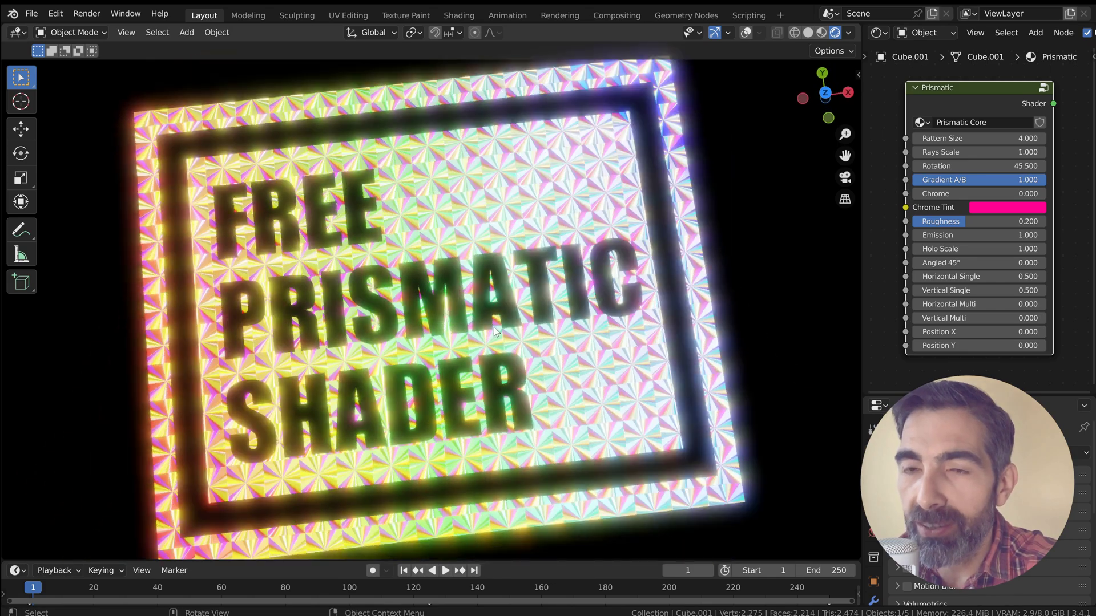
pyautogui.moveTo(628, 174); pyautogui.dragTo(514, 217, button='middle')
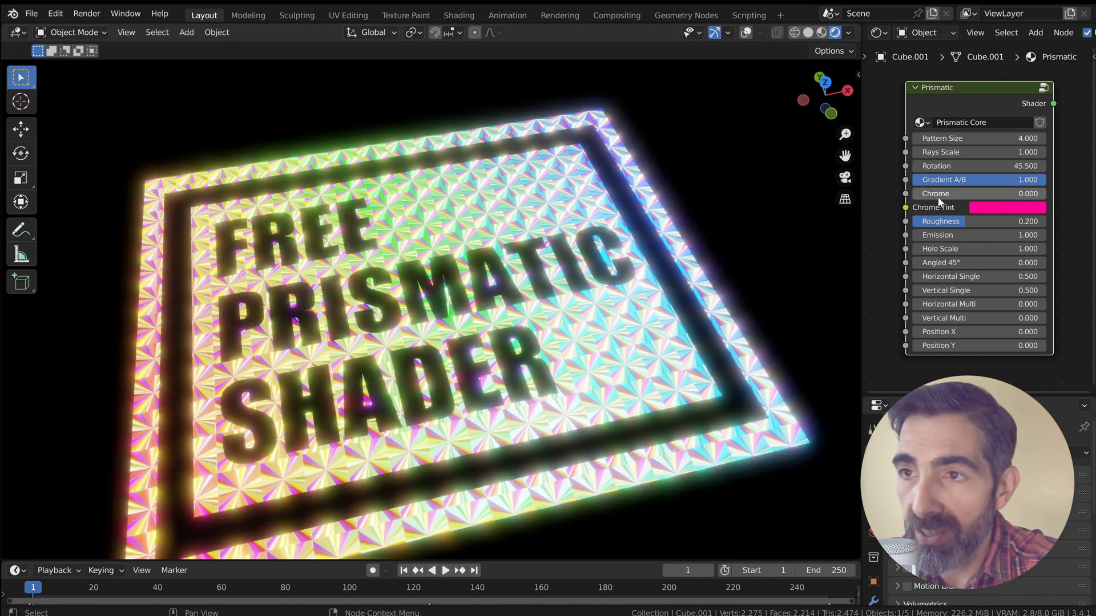
# Step: Set Chrome to 1.000 and change the Chrome Tint to a pale pink with hue 0.879 and saturation 0.364
pyautogui.moveTo(923, 198); pyautogui.dragTo(1028, 198)
pyautogui.moveTo(516, 278); pyautogui.dragTo(577, 269, button='middle')
pyautogui.click(994, 206)
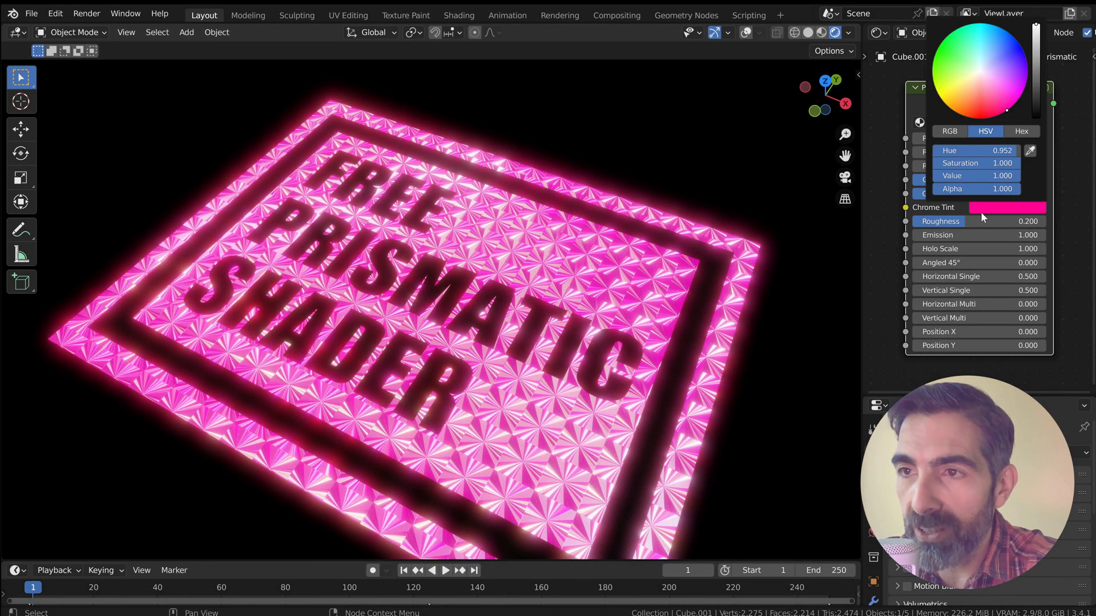
pyautogui.moveTo(1034, 86); pyautogui.dragTo(1035, 23)
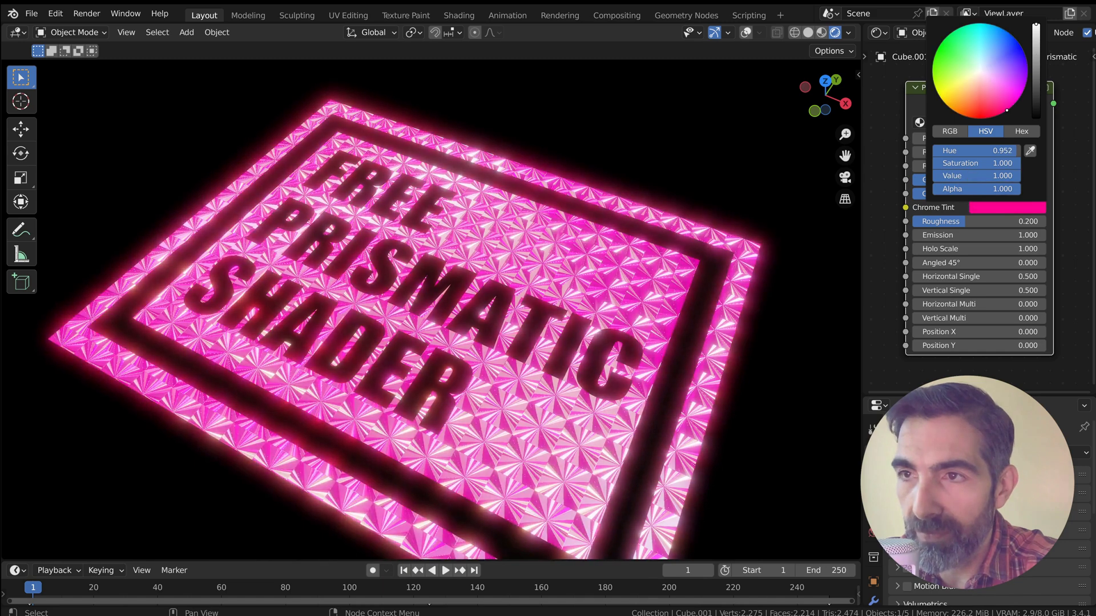
pyautogui.moveTo(992, 71); pyautogui.dragTo(982, 72)
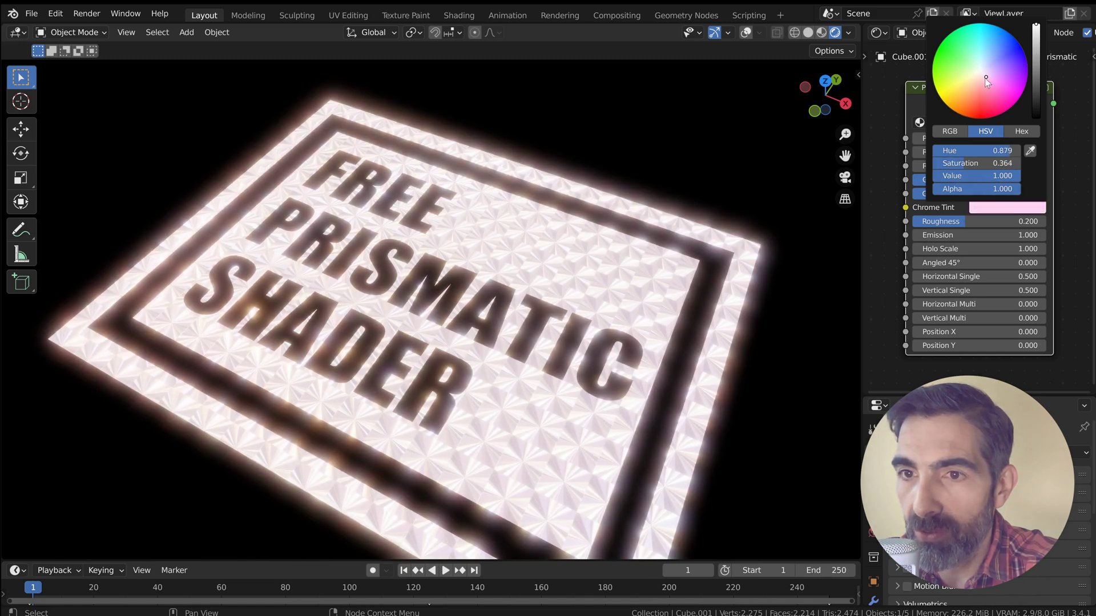
pyautogui.moveTo(605, 320); pyautogui.dragTo(503, 320, button='middle')
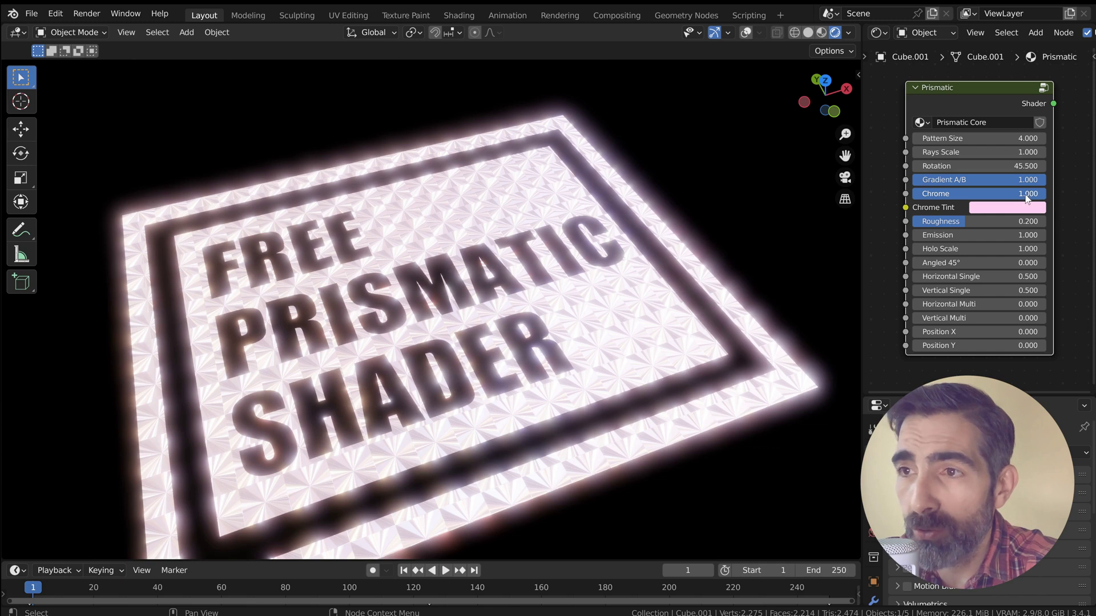
# Step: Lower Chrome to 0.311 and change the Chrome Tint to a saturated blue
pyautogui.moveTo(970, 194); pyautogui.dragTo(941, 194)
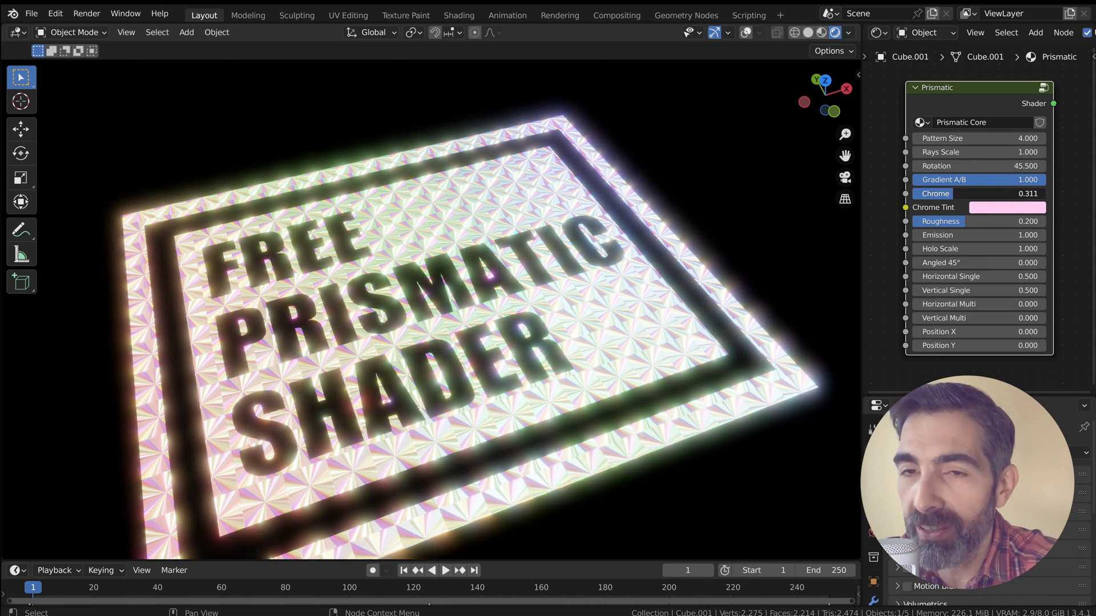
pyautogui.moveTo(588, 269); pyautogui.dragTo(571, 251, button='middle')
pyautogui.click(1009, 209)
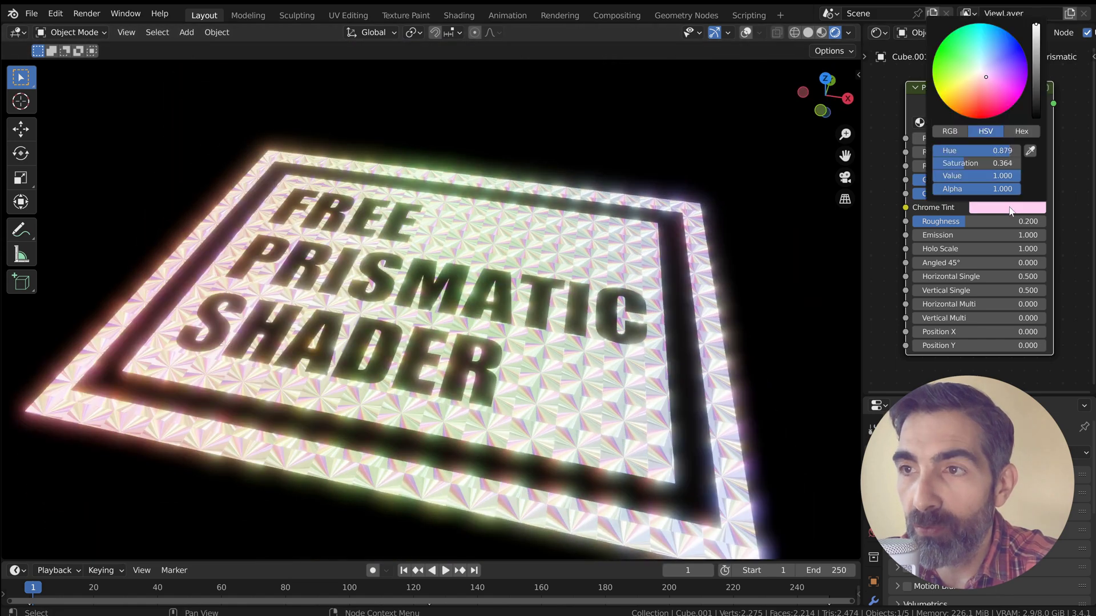
pyautogui.click(1009, 48)
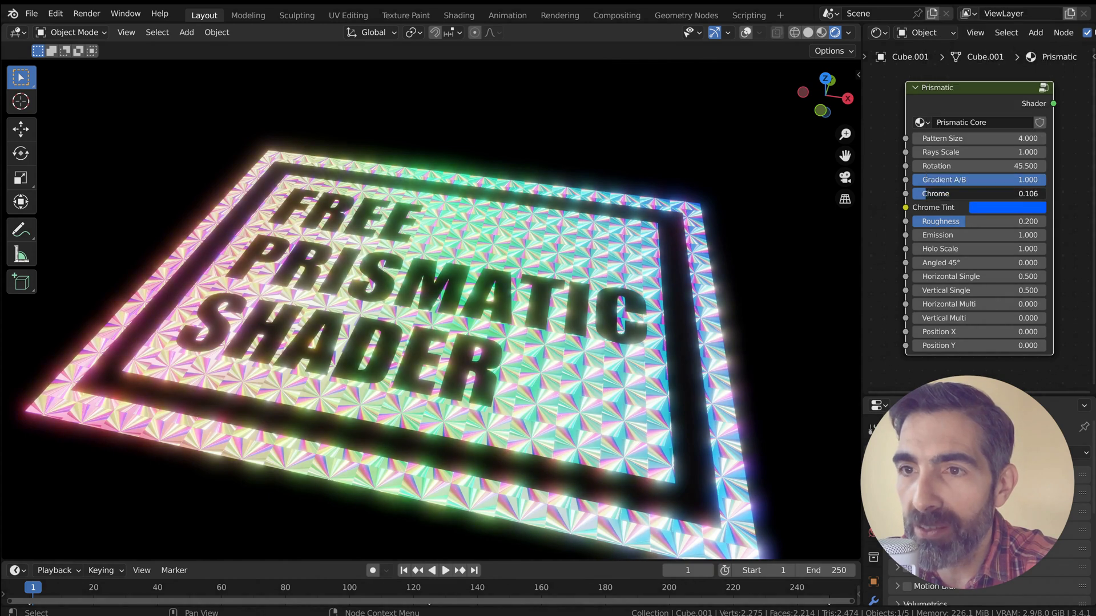
# Step: Try different amounts of the blue chrome on the plate and set Chrome to 0.000
pyautogui.moveTo(979, 193)
pyautogui.mouseDown()
pyautogui.moveTo(964, 194)
pyautogui.moveTo(1044, 194)
pyautogui.moveTo(996, 193)
pyautogui.mouseUp()
pyautogui.moveTo(526, 302); pyautogui.dragTo(522, 342, button='middle')
pyautogui.moveTo(986, 194); pyautogui.dragTo(913, 193)
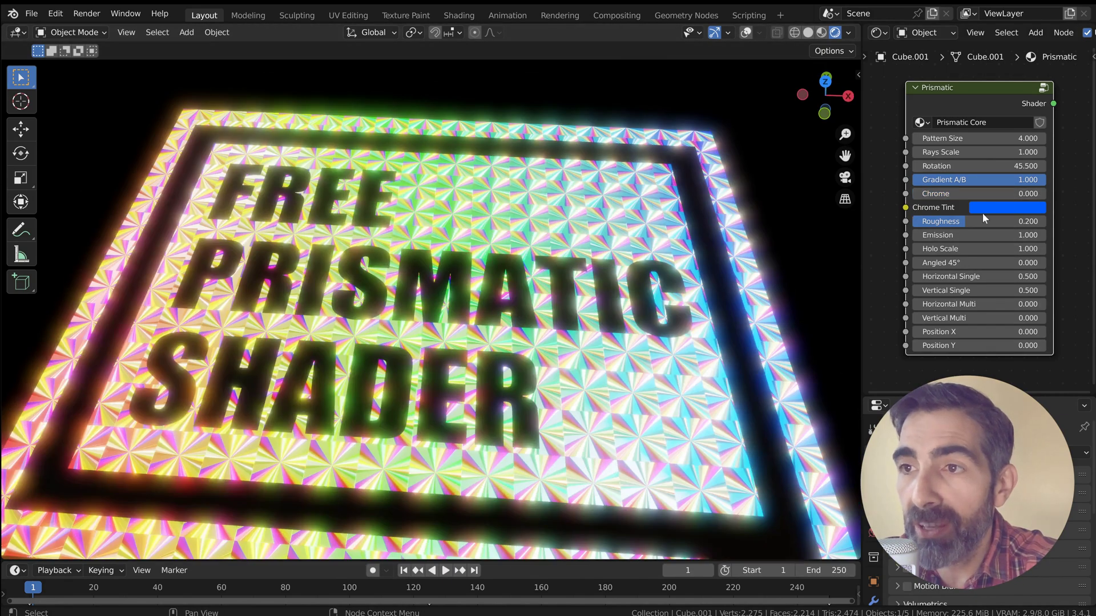
# Step: Try a Roughness of 0.500 on the Prismatic shader, inspect the plate and return it to 0.200
pyautogui.press('BackSpace')
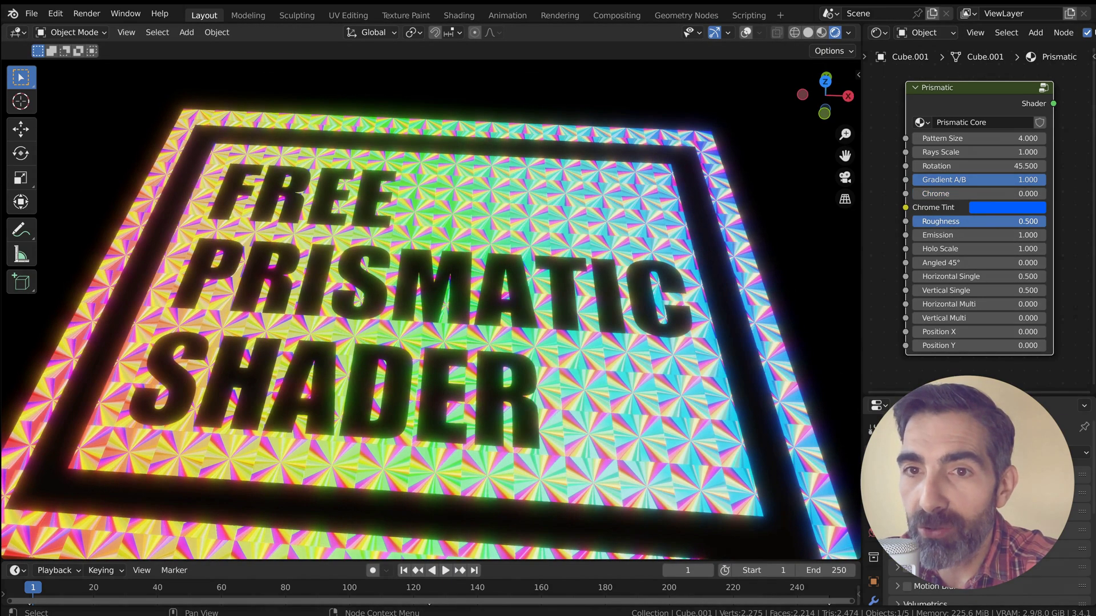
pyautogui.moveTo(619, 337); pyautogui.dragTo(446, 302, button='middle')
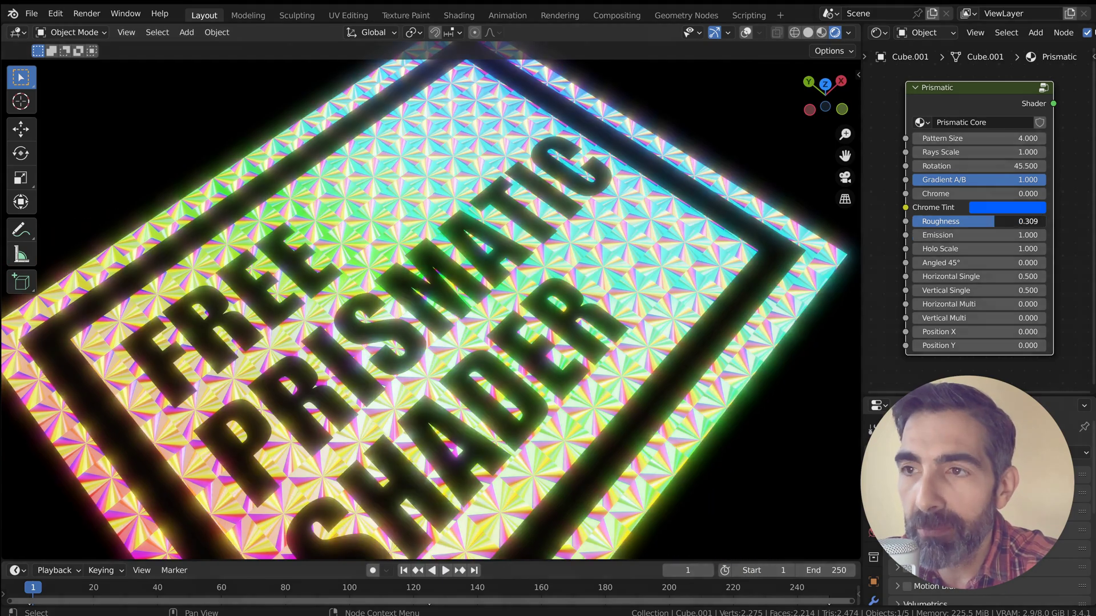
pyautogui.moveTo(1005, 222); pyautogui.dragTo(1023, 234)
pyautogui.moveTo(488, 272)
pyautogui.mouseDown(button='middle')
pyautogui.moveTo(465, 308)
pyautogui.moveTo(485, 255)
pyautogui.mouseUp(button='middle')
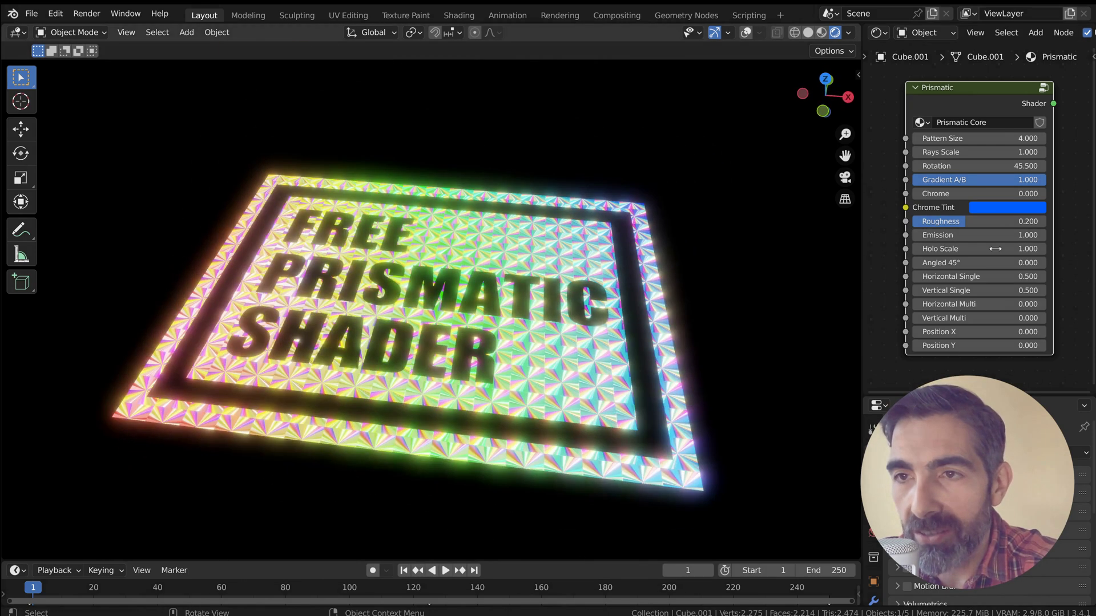
# Step: Try a different Emission value on the Prismatic shader and return it to 1.000
pyautogui.moveTo(961, 238); pyautogui.dragTo(1027, 235)
pyautogui.moveTo(755, 204); pyautogui.dragTo(468, 350, button='middle')
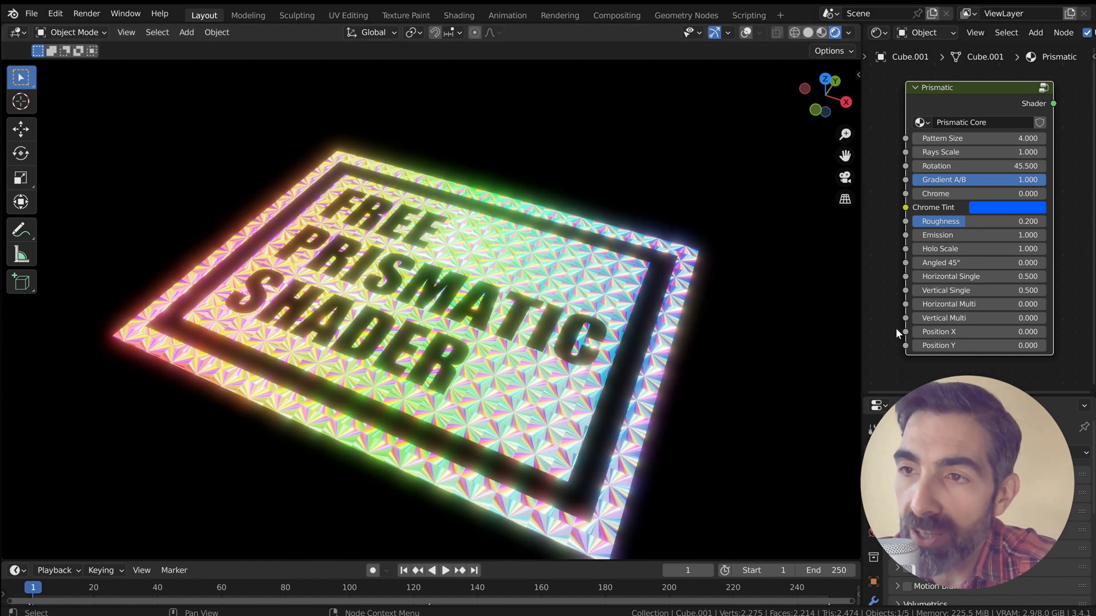
pyautogui.moveTo(518, 393); pyautogui.dragTo(504, 390, button='middle')
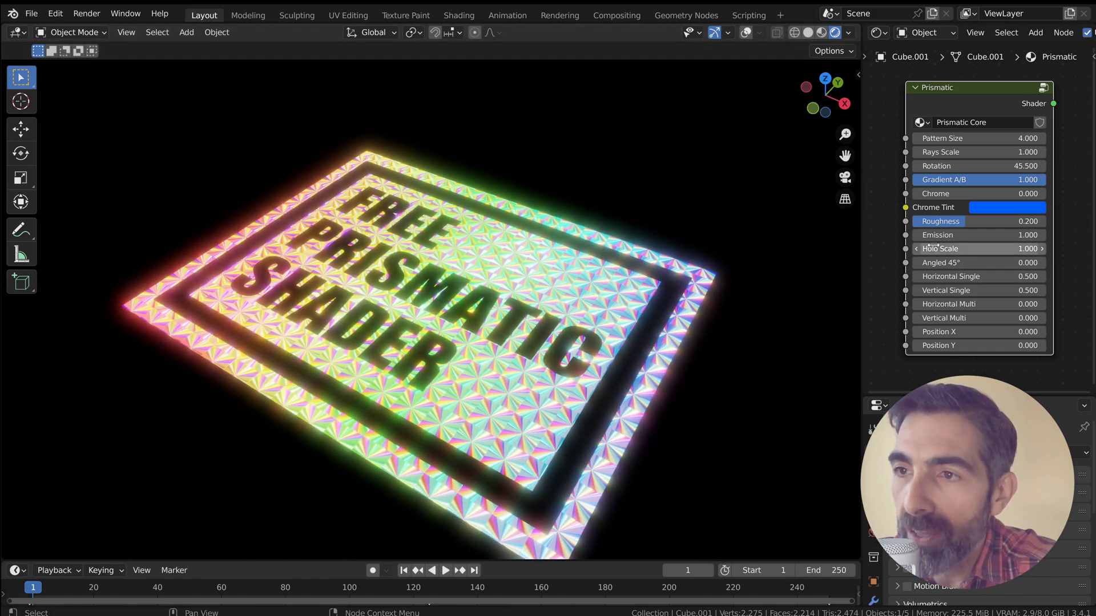
# Step: Set the Prismatic shader's Holo Scale to 24.600 and inspect the plate from several angles and distances
pyautogui.moveTo(939, 249); pyautogui.dragTo(1030, 249)
pyautogui.moveTo(439, 393); pyautogui.dragTo(423, 354, button='middle')
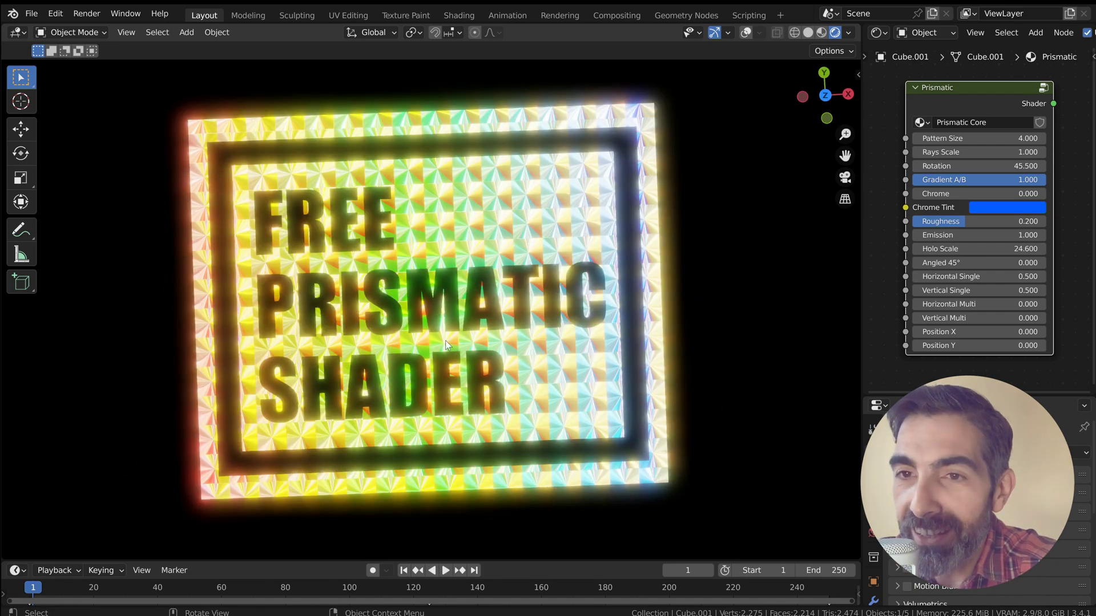
pyautogui.scroll(-5, 458, 318)
pyautogui.moveTo(507, 334); pyautogui.dragTo(563, 308, button='middle')
pyautogui.scroll(7, 468, 268)
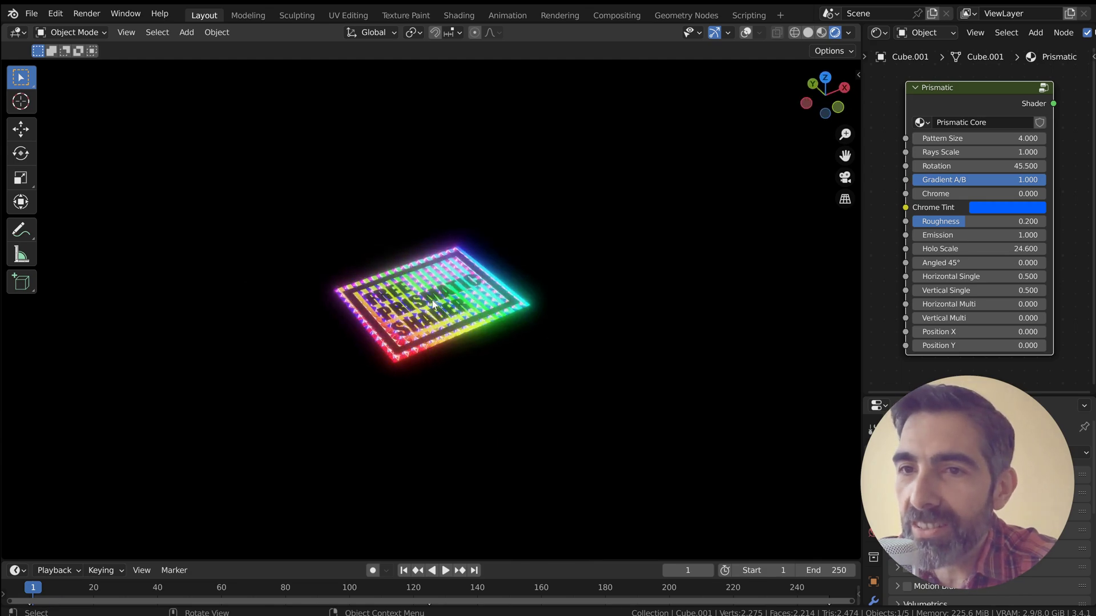
pyautogui.moveTo(468, 269); pyautogui.dragTo(399, 331, button='middle')
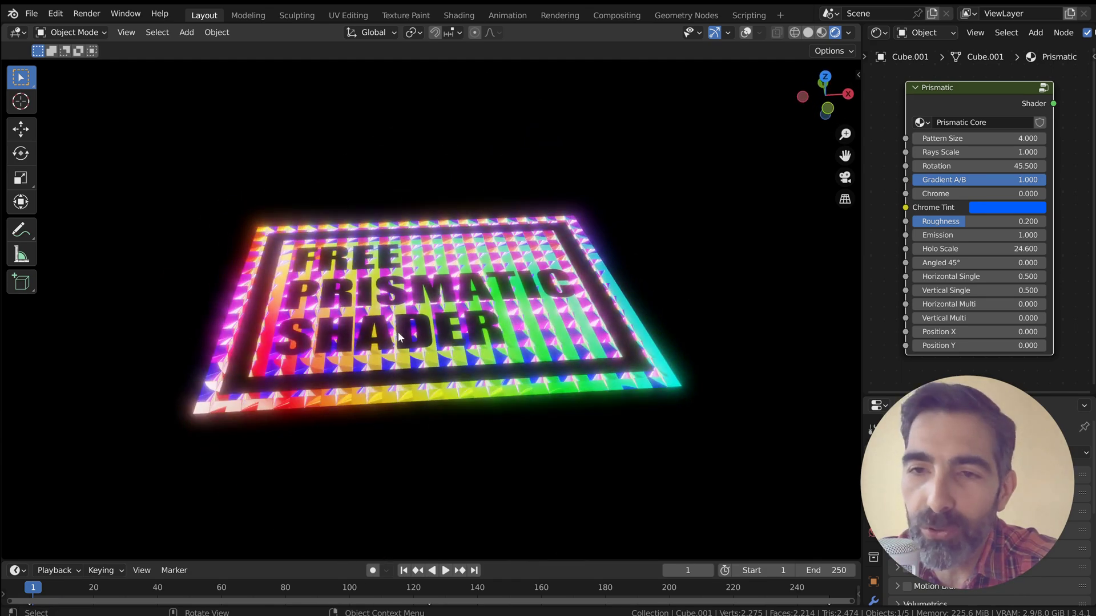
pyautogui.scroll(5, 466, 349)
pyautogui.moveTo(466, 349); pyautogui.dragTo(400, 336, button='middle')
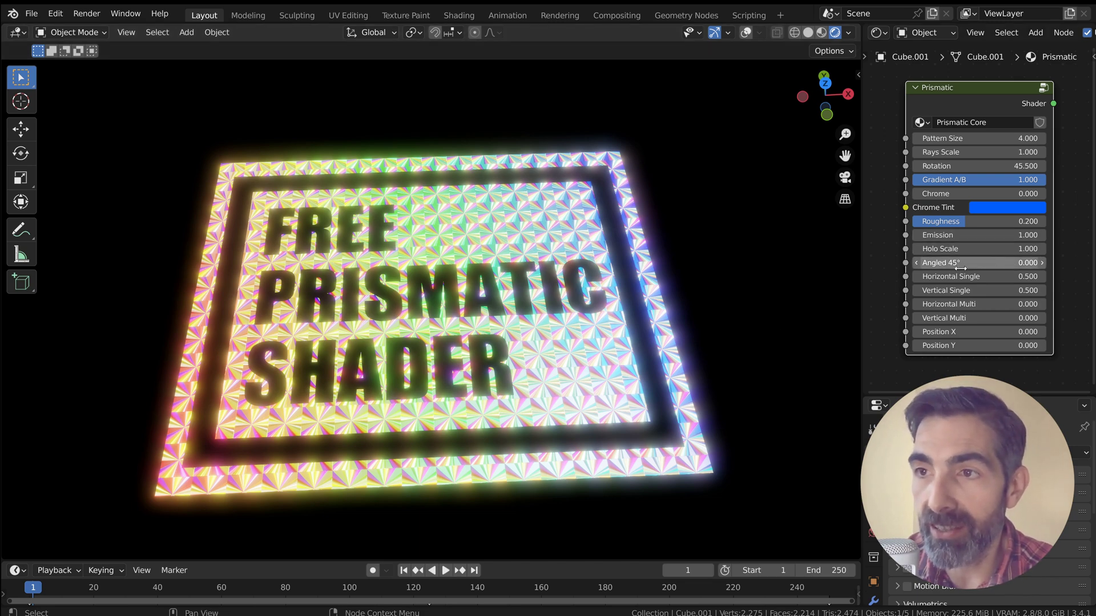
# Step: Set the Prismatic shader's Angled 45° value to 0.785 on the plate
pyautogui.moveTo(954, 266); pyautogui.dragTo(998, 266)
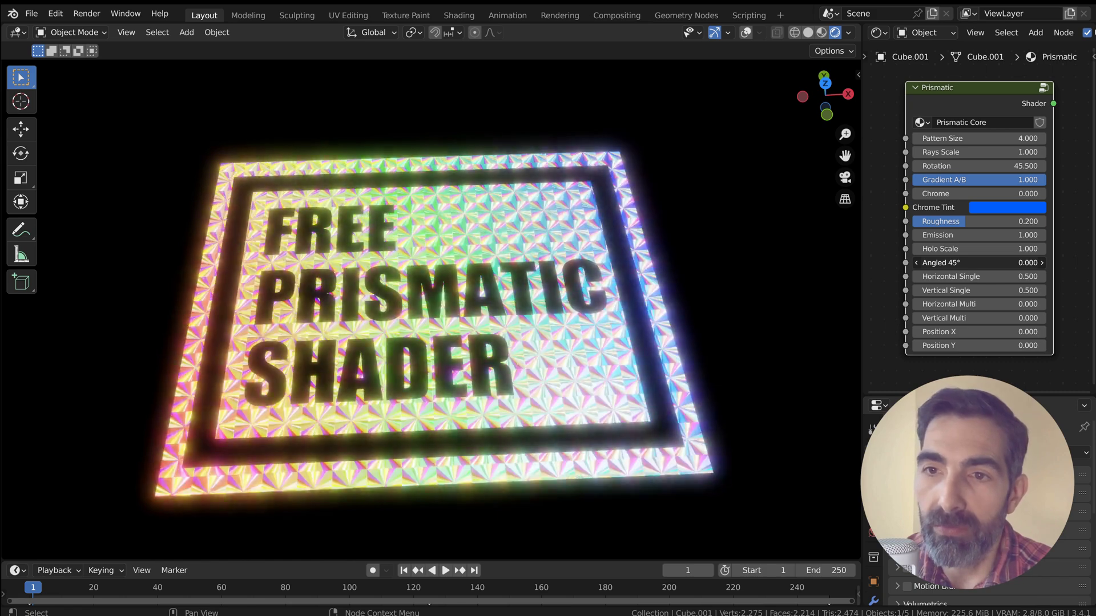
pyautogui.moveTo(639, 299); pyautogui.dragTo(573, 269, button='middle')
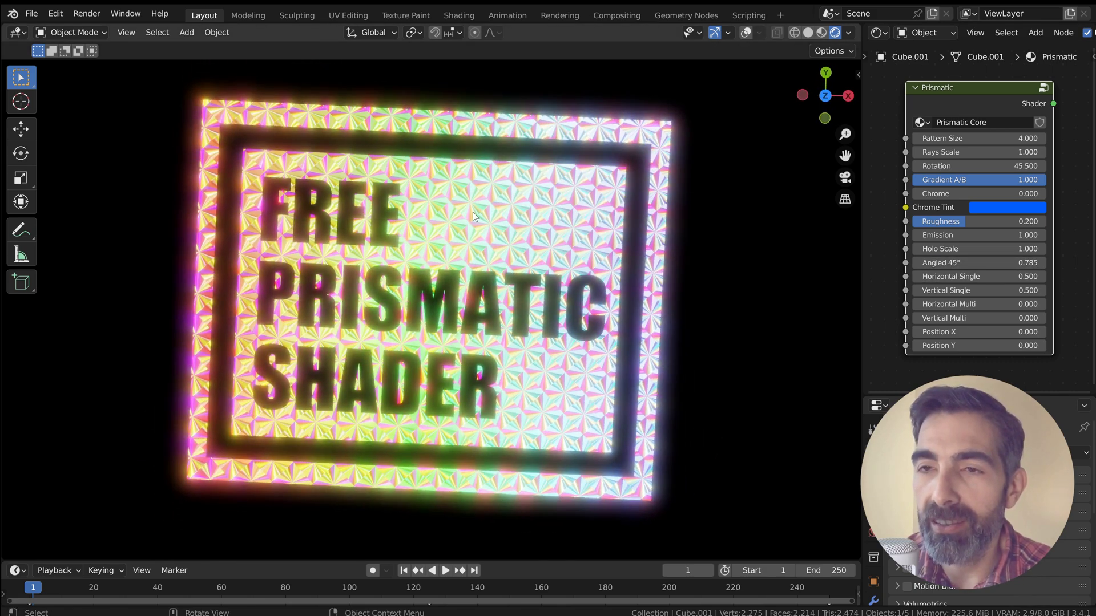
pyautogui.click(824, 95)
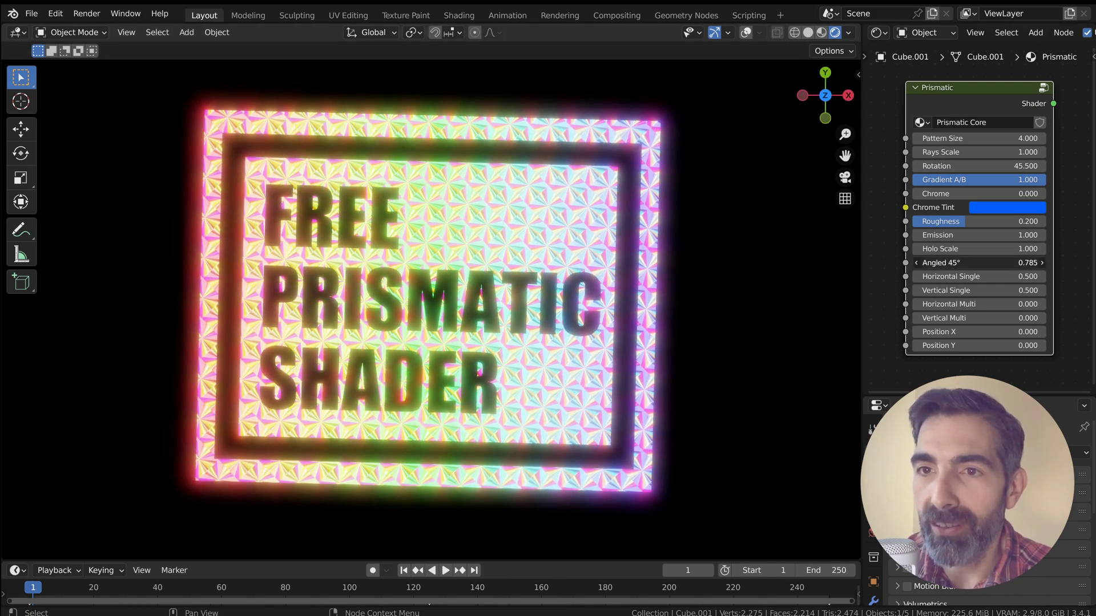
# Step: Try a different Angled 45° value on the Prismatic shader and return it to 0.000
pyautogui.moveTo(981, 262); pyautogui.dragTo(941, 262)
pyautogui.hotkey('ctrl', 'z')
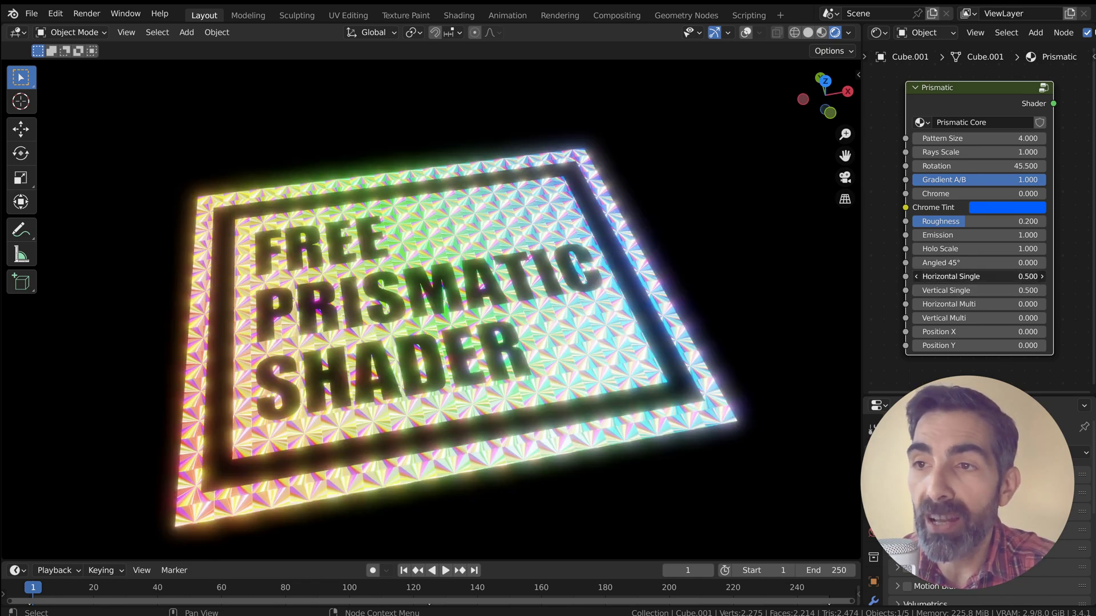
# Step: Try Horizontal Single at 3.300 and Vertical Single at 3.100, inspect the plate from several angles and return both to 0.500
pyautogui.moveTo(978, 276); pyautogui.dragTo(1027, 276)
pyautogui.moveTo(941, 290); pyautogui.dragTo(965, 290)
pyautogui.moveTo(603, 287); pyautogui.dragTo(578, 369, button='middle')
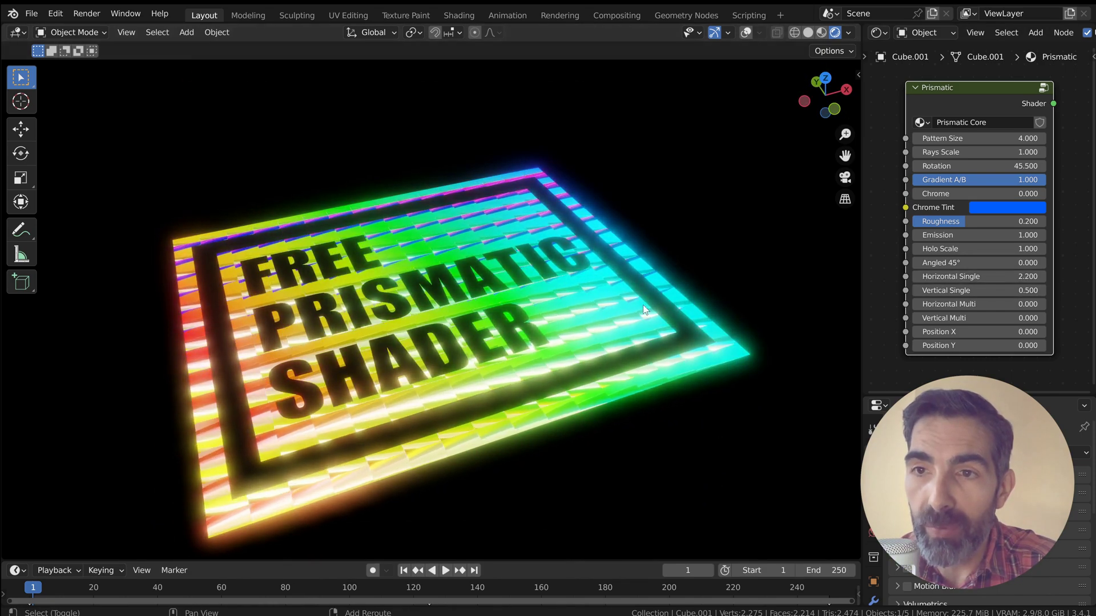
pyautogui.moveTo(644, 310); pyautogui.dragTo(495, 160, button='middle')
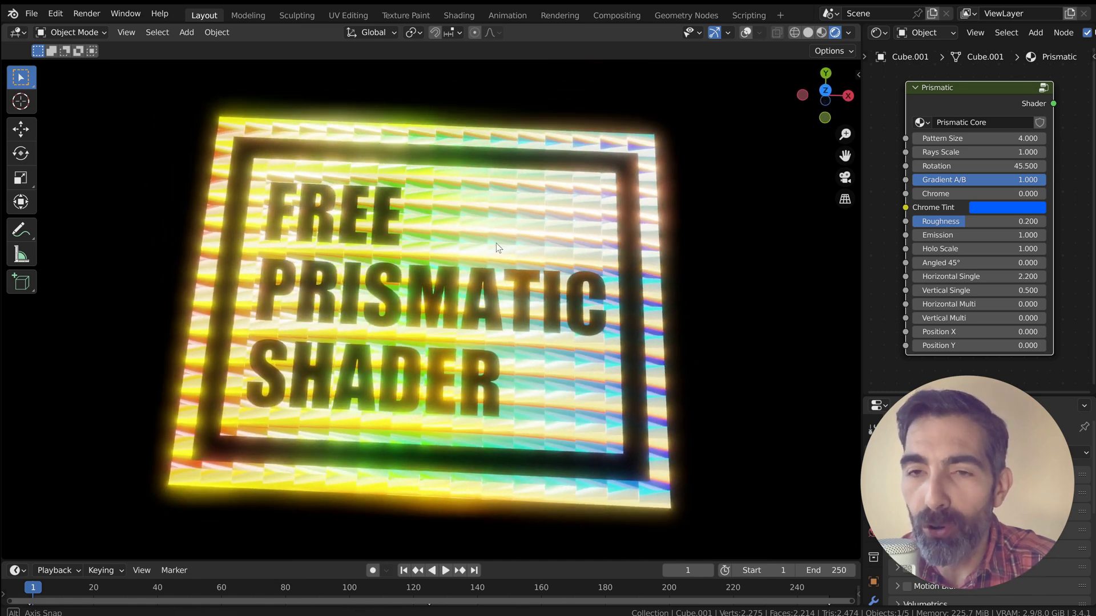
pyautogui.moveTo(496, 246); pyautogui.dragTo(594, 236, button='middle')
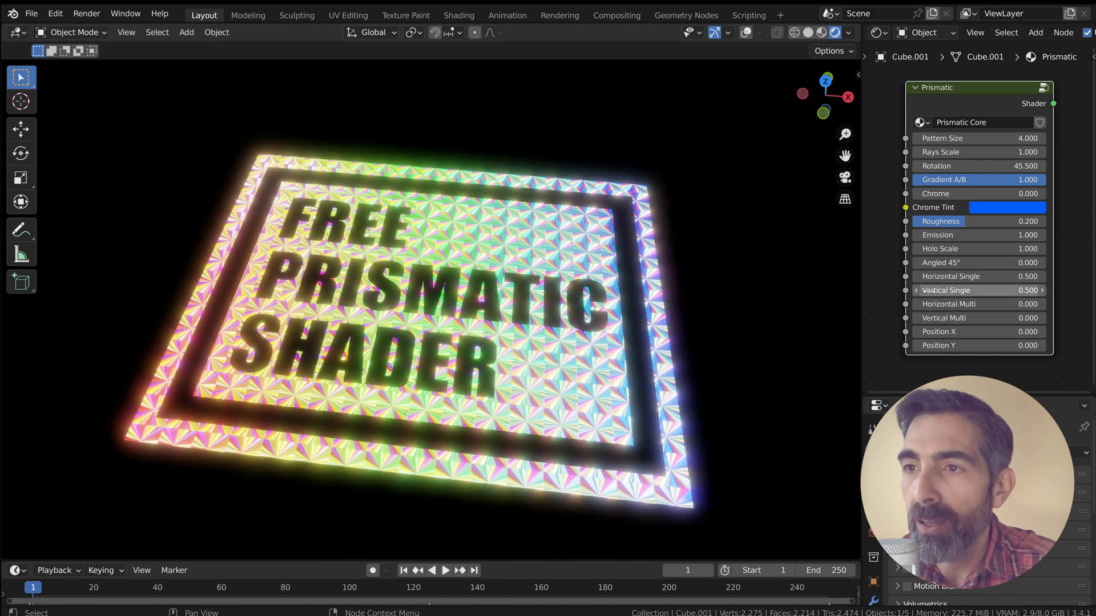
# Step: Try a Horizontal Multi of 1.490 on the Prismatic shader, inspect the streaks on the plate and return it to 0.000
pyautogui.moveTo(979, 304); pyautogui.dragTo(1021, 305)
pyautogui.moveTo(501, 352); pyautogui.dragTo(630, 356, button='middle')
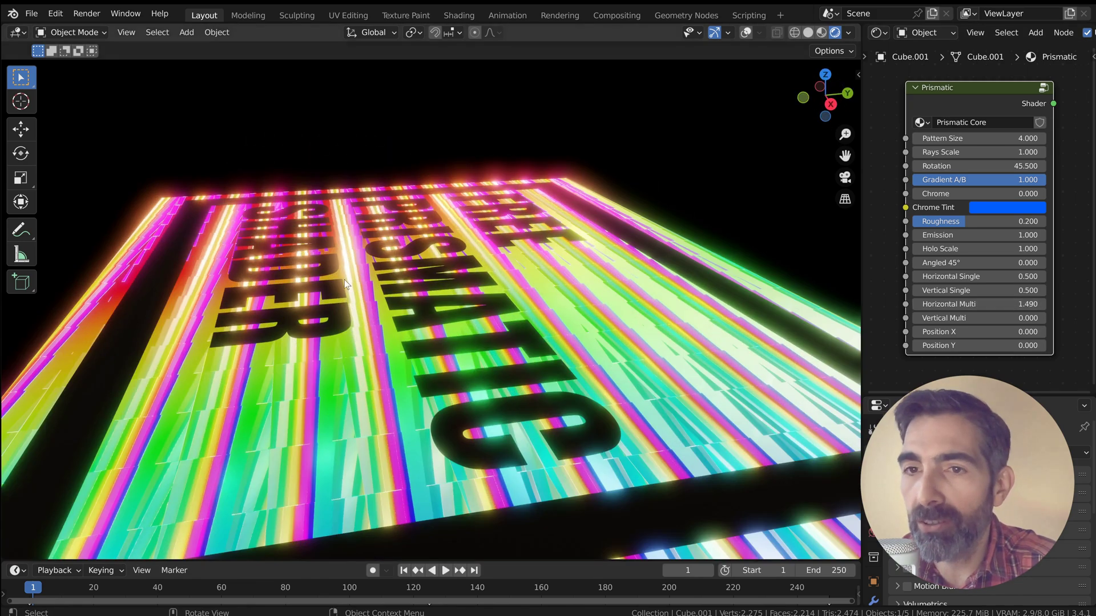
pyautogui.moveTo(344, 280); pyautogui.dragTo(507, 308, button='middle')
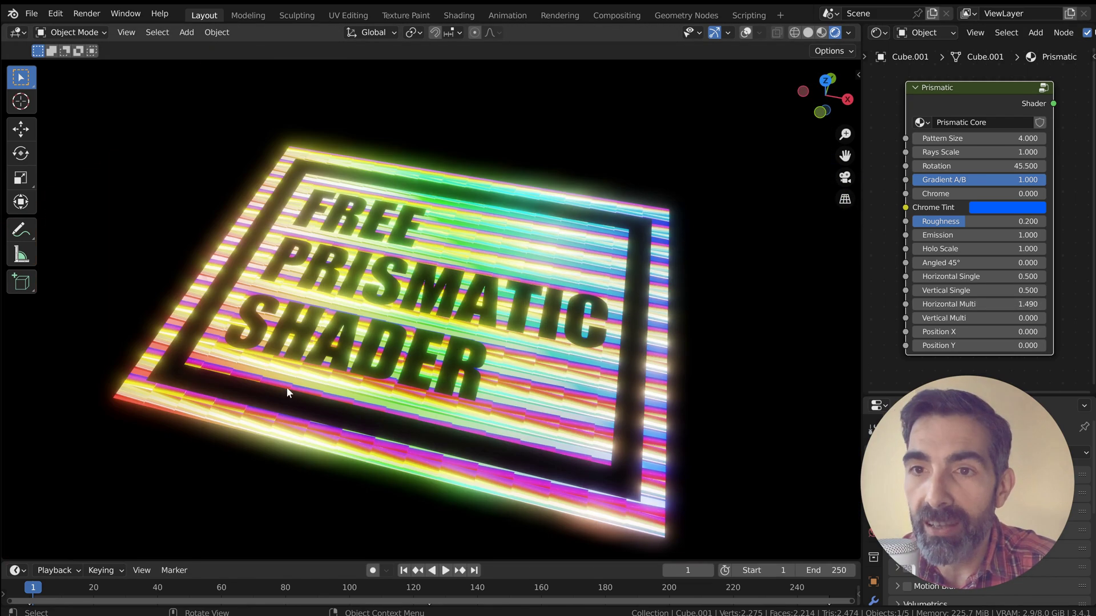
pyautogui.hotkey('ctrl', 'z')
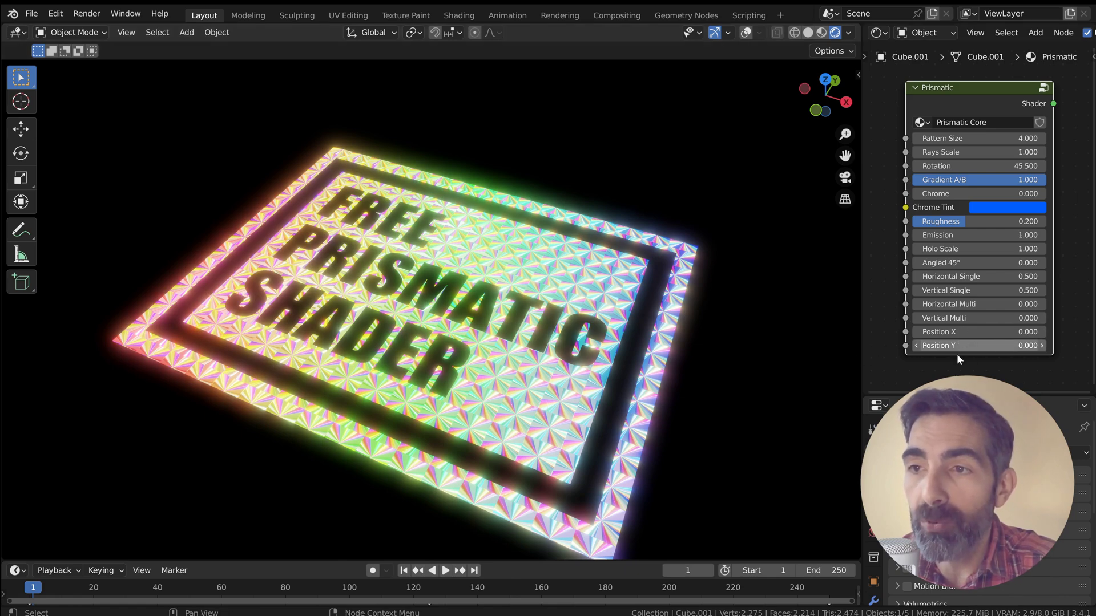
# Step: Set the Prismatic shader's Position X to 3.930 to shift the holographic pattern on the plate
pyautogui.moveTo(944, 335); pyautogui.dragTo(1024, 335)
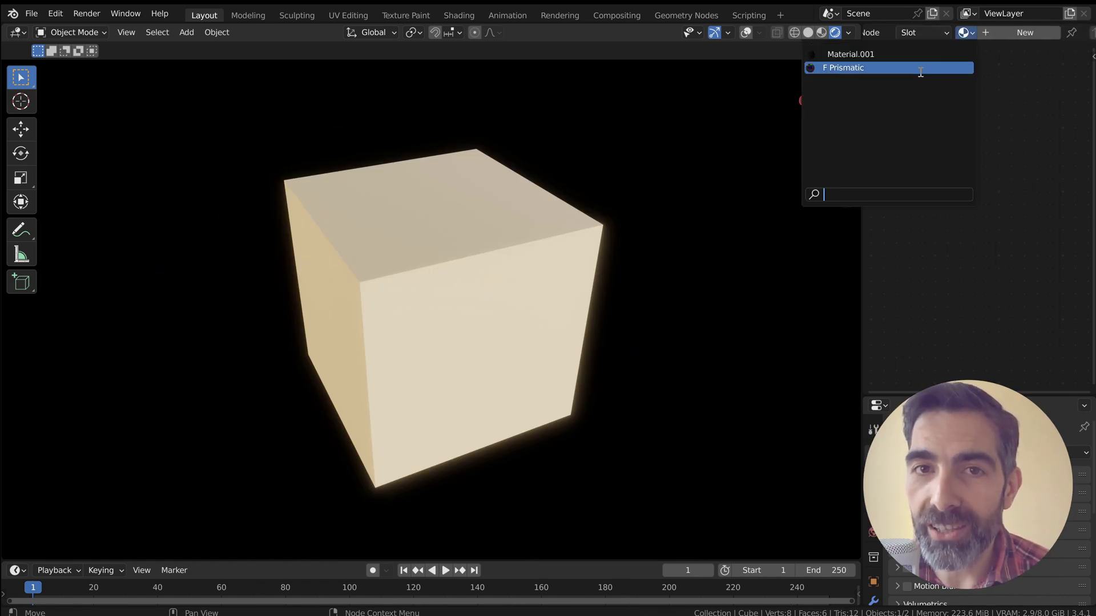
pyautogui.click(920, 67)
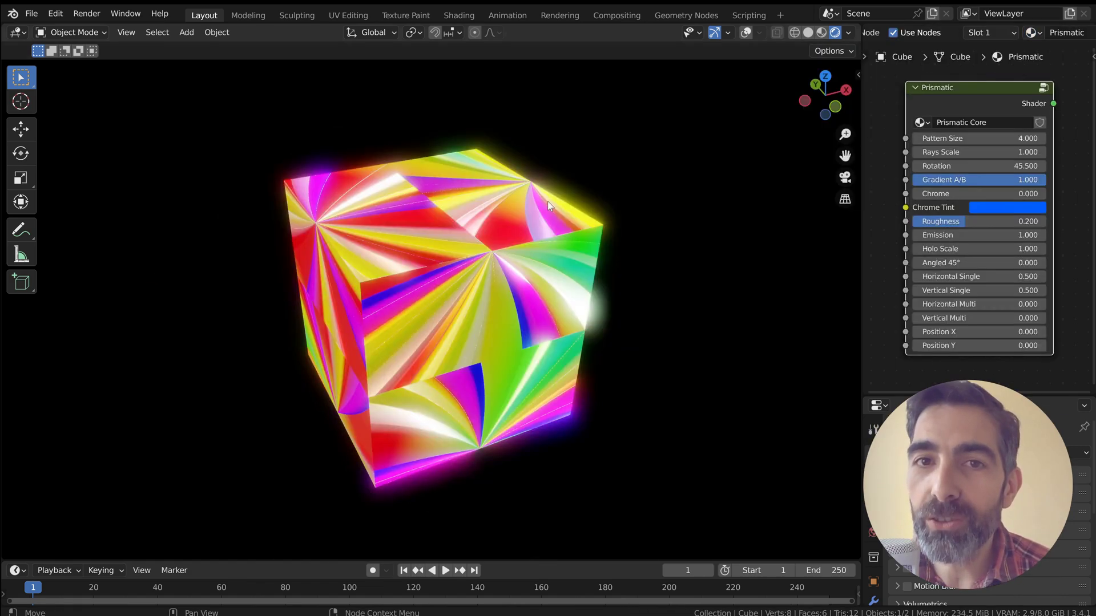
# Step: Unwrap the cube with Smart UV Project at a 66° angle limit, return to Object Mode and inspect the pattern on its faces
pyautogui.moveTo(525, 354); pyautogui.dragTo(444, 346, button='middle')
pyautogui.press('Tab')
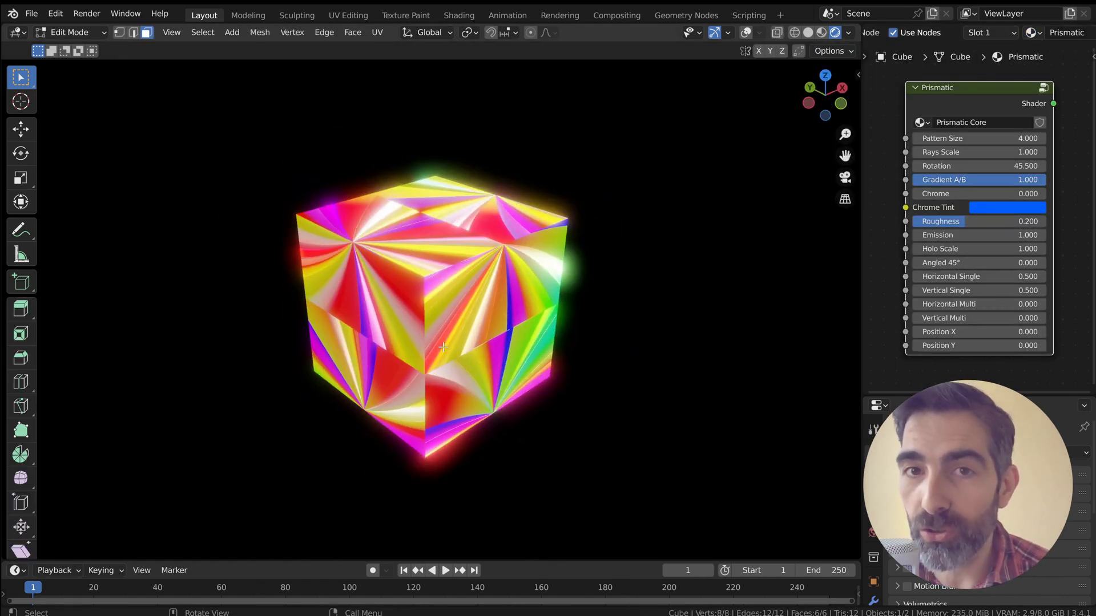
pyautogui.click(378, 34)
pyautogui.click(409, 71)
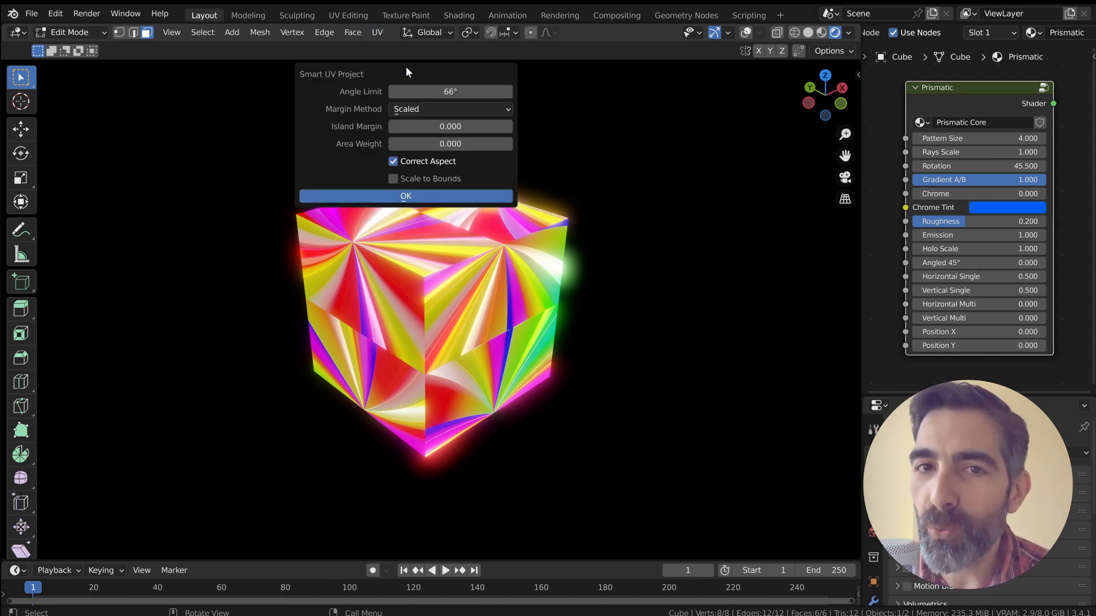
pyautogui.click(381, 195)
pyautogui.press('Tab')
pyautogui.press('Tab')
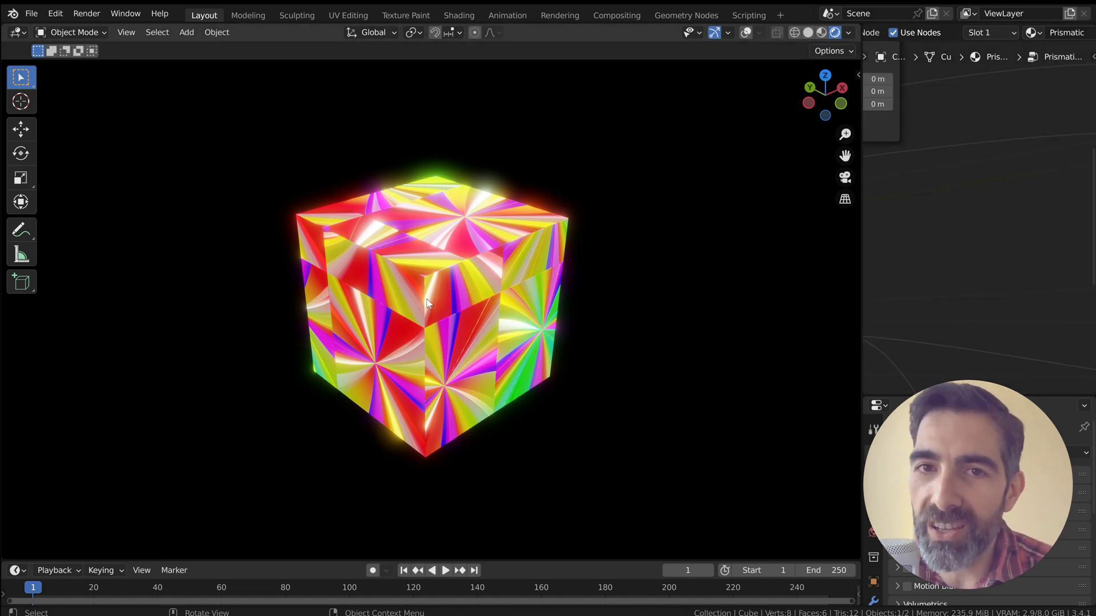
pyautogui.moveTo(428, 302); pyautogui.dragTo(508, 313, button='middle')
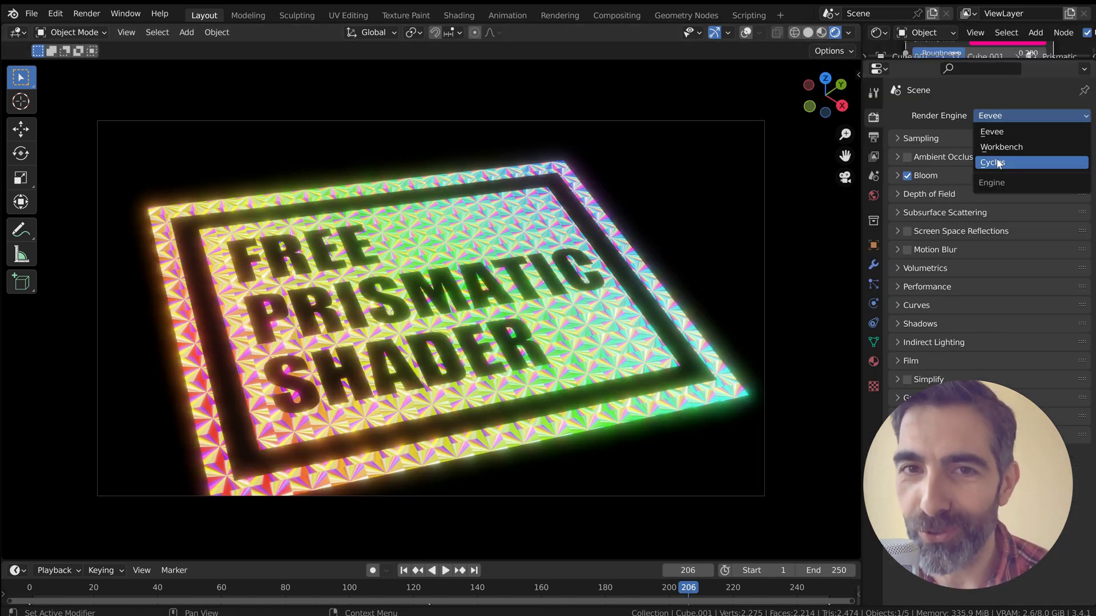
# Step: Turn Bloom off and back on in Eevee to compare the plate's glow
pyautogui.click(1010, 158)
pyautogui.click(1012, 113)
pyautogui.click(976, 156)
pyautogui.click(907, 176)
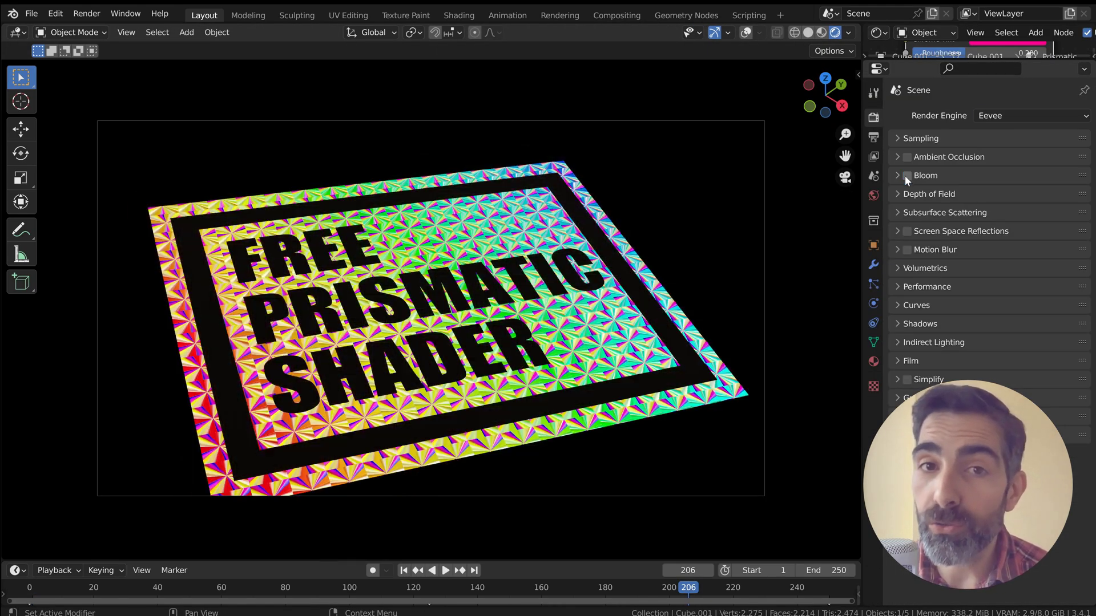
pyautogui.click(908, 175)
pyautogui.click(908, 176)
pyautogui.click(908, 176)
# Step: Switch the render engine to Cycles and show the Fog Glow Glare node in the compositing setup
pyautogui.click(1004, 115)
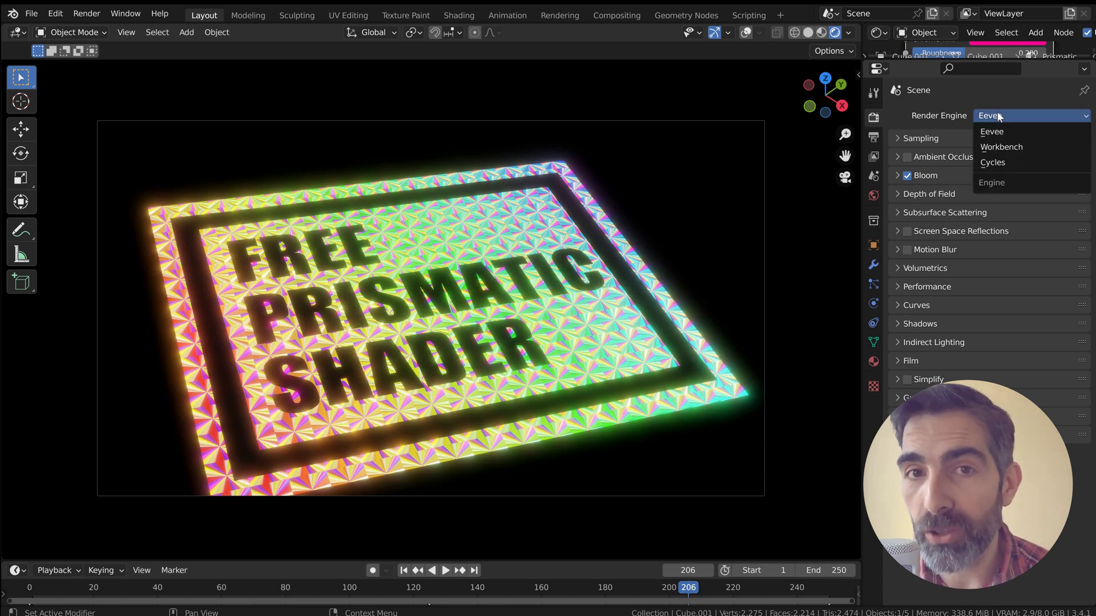
pyautogui.click(999, 164)
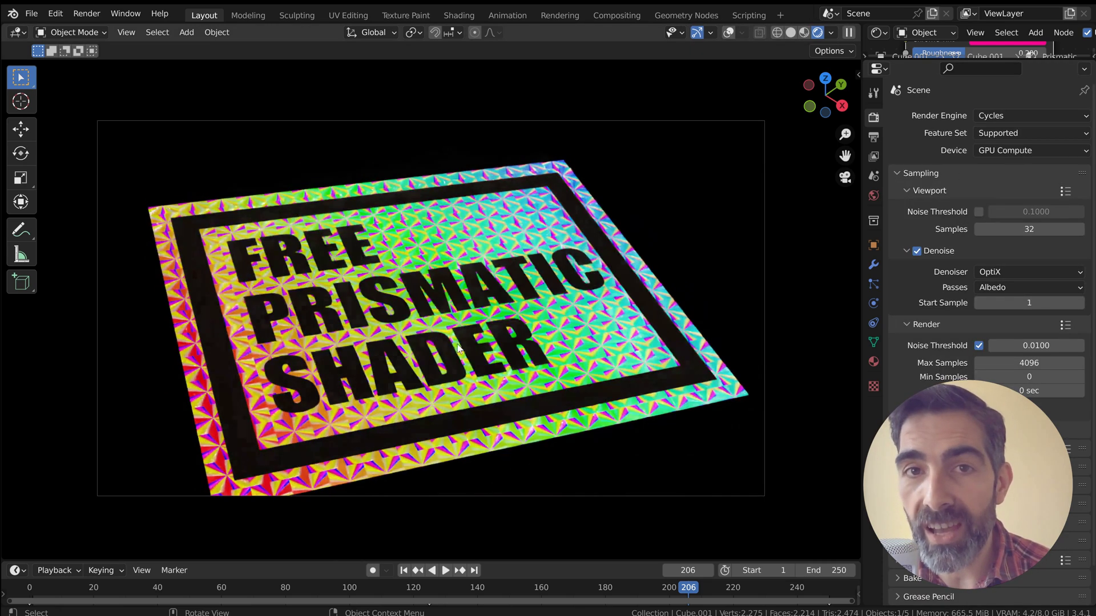
pyautogui.click(615, 15)
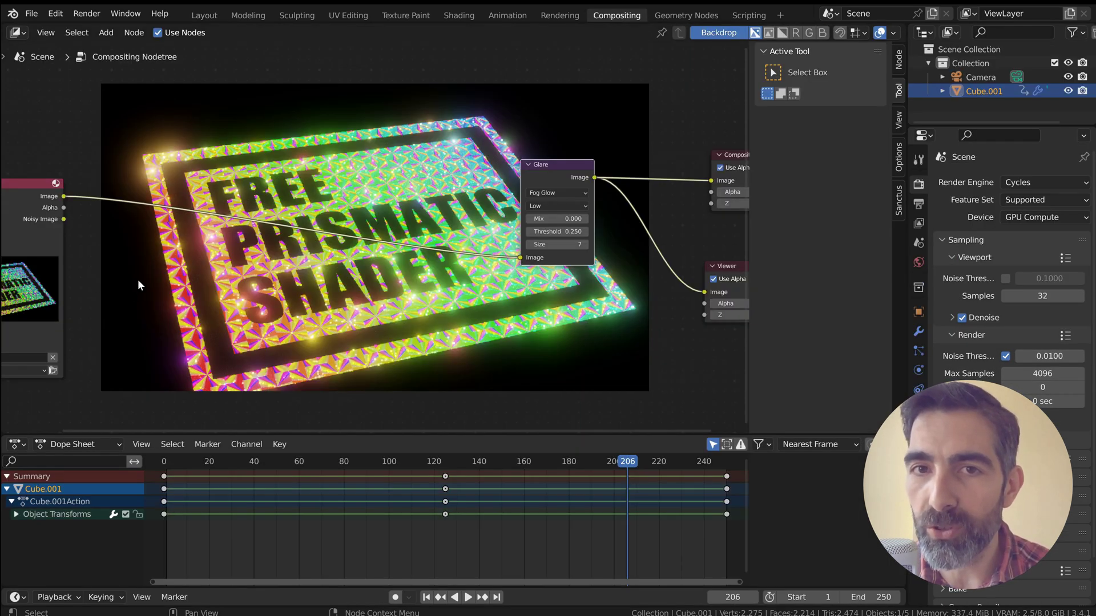
pyautogui.scroll(-1, 138, 285)
pyautogui.moveTo(50, 195); pyautogui.dragTo(112, 183)
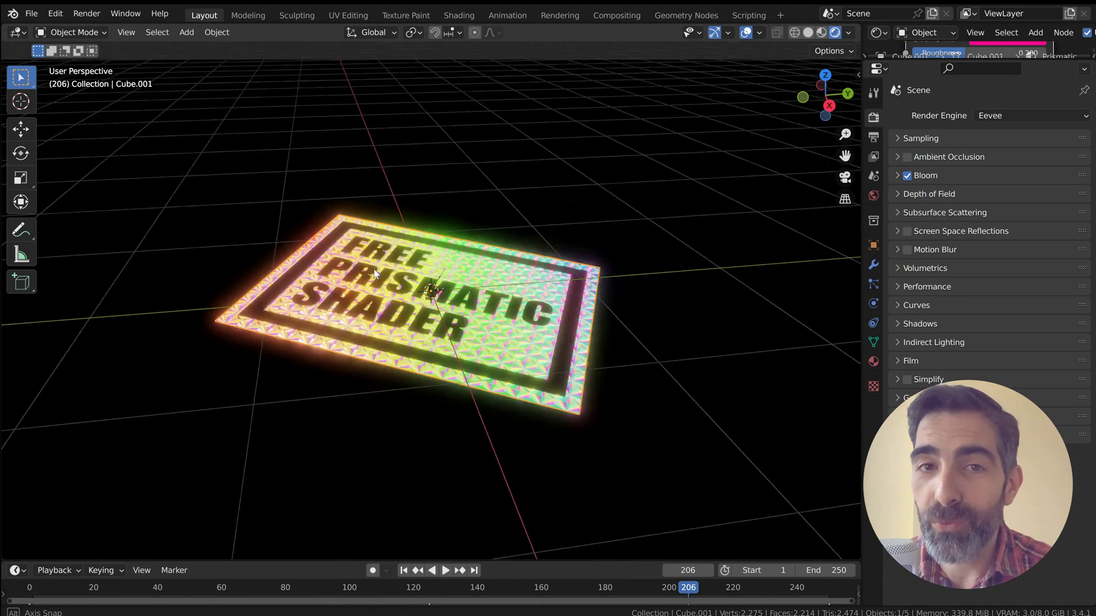
# Step: Delete all objects from the scene and add a mesh cylinder
pyautogui.moveTo(232, 171); pyautogui.dragTo(741, 509)
pyautogui.press('Delete')
pyautogui.click(217, 33)
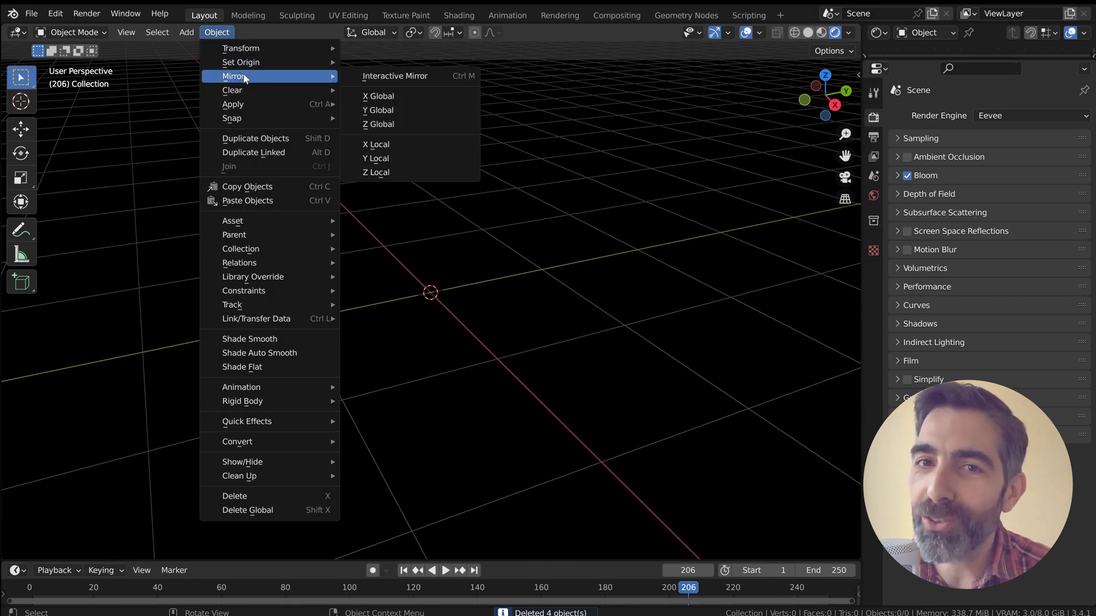
pyautogui.moveTo(187, 33)
pyautogui.moveTo(208, 48)
pyautogui.click(331, 118)
pyautogui.moveTo(399, 171); pyautogui.dragTo(420, 171, button='middle')
pyautogui.scroll(1, 419, 171)
# Step: Assign the existing Prismatic material to the cylinder and set its Pattern Size to 25.550
pyautogui.moveTo(991, 56); pyautogui.dragTo(978, 336)
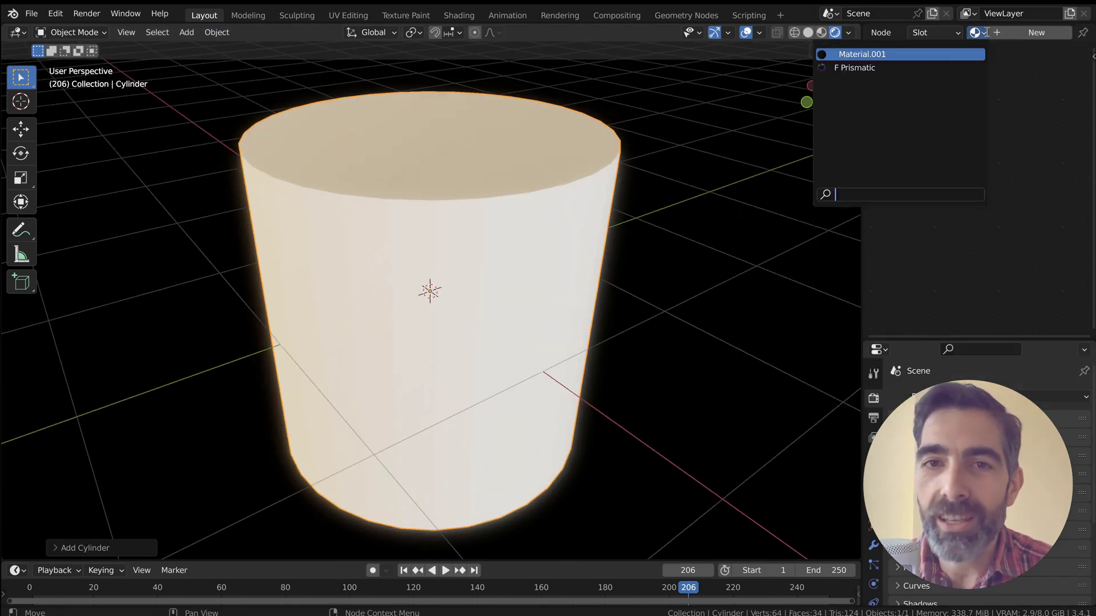
pyautogui.click(855, 68)
pyautogui.moveTo(485, 314); pyautogui.dragTo(515, 172, button='middle')
pyautogui.keyDown('shift'); pyautogui.moveTo(970, 110); pyautogui.dragTo(1044, 111); pyautogui.keyUp('shift')
pyautogui.moveTo(570, 256); pyautogui.dragTo(570, 199, button='middle')
# Step: Try a Holo Scale of 5.490 on the cylinder, return it to 1.000 and set Horizontal Single to 2.190
pyautogui.keyDown('shift'); pyautogui.moveTo(970, 221); pyautogui.dragTo(1027, 221); pyautogui.keyUp('shift')
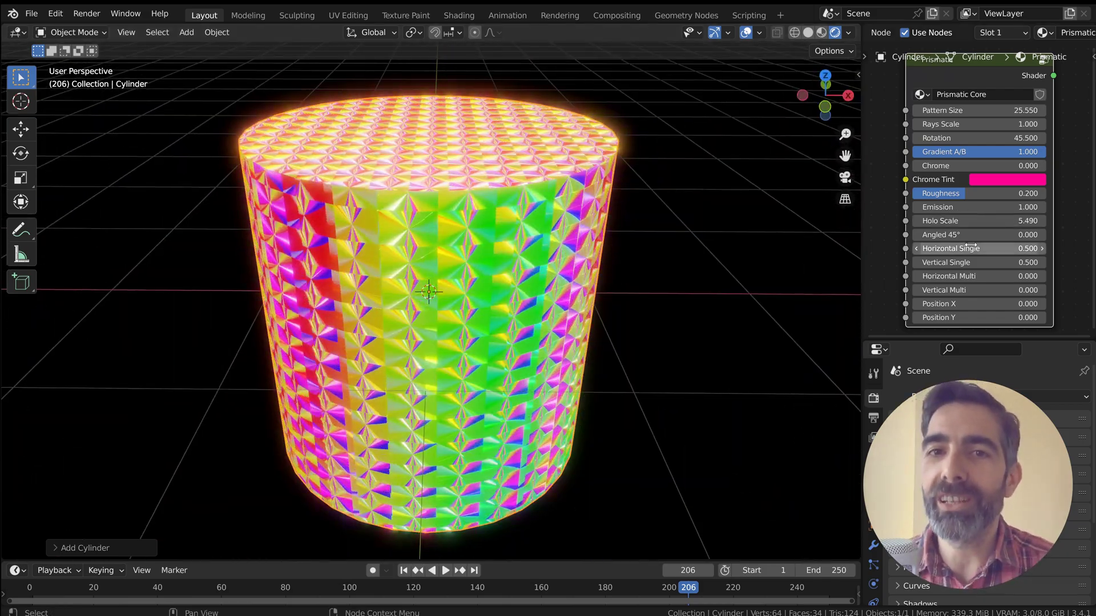
pyautogui.moveTo(970, 248); pyautogui.dragTo(1005, 248)
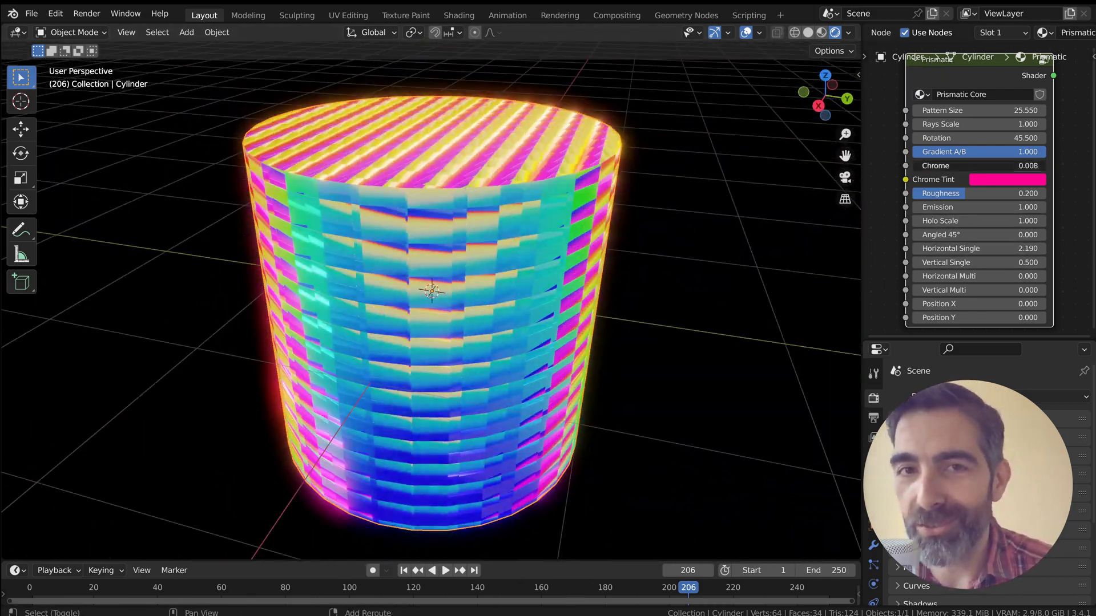
# Step: Set the cylinder's Chrome to 0.575 with a pale greyish-pink Chrome Tint and inspect the result
pyautogui.moveTo(918, 165); pyautogui.dragTo(988, 165)
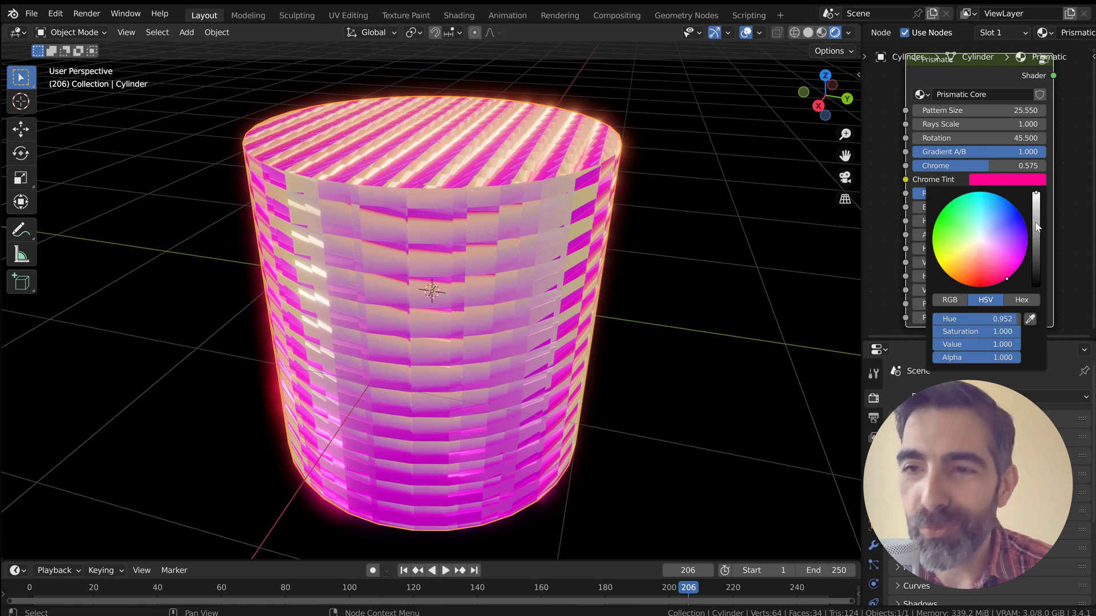
pyautogui.moveTo(1035, 223); pyautogui.dragTo(979, 244)
pyautogui.moveTo(502, 302); pyautogui.dragTo(440, 286, button='middle')
pyautogui.scroll(-3, 436, 303)
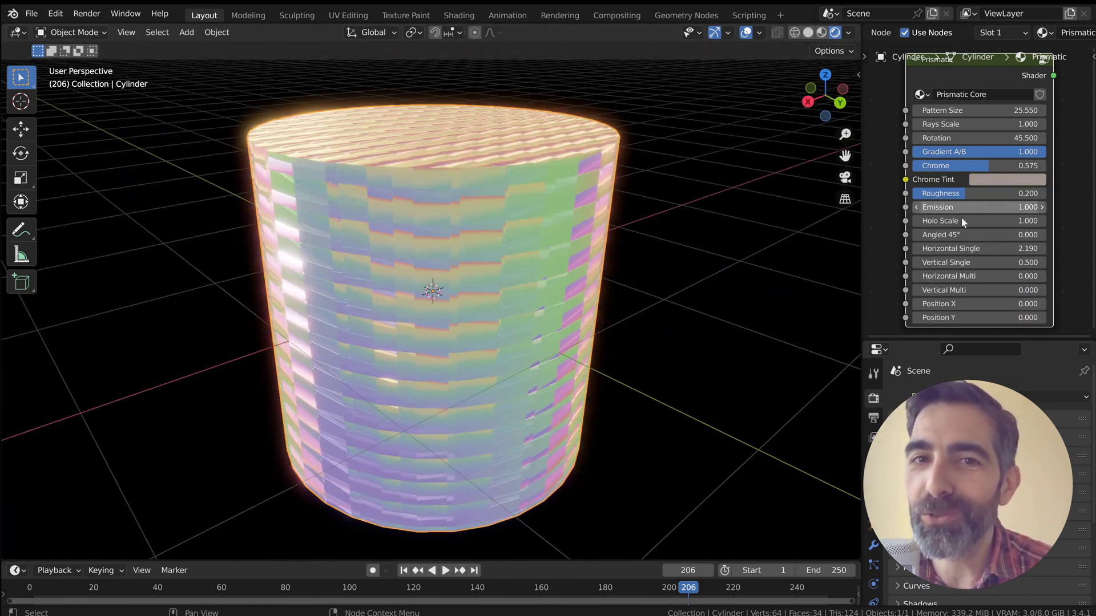
# Step: Set Gradient A/B, Chrome, Emission and Roughness to 0.000 on the cylinder's Prismatic shader
pyautogui.press('BackSpace')
pyautogui.press('BackSpace')
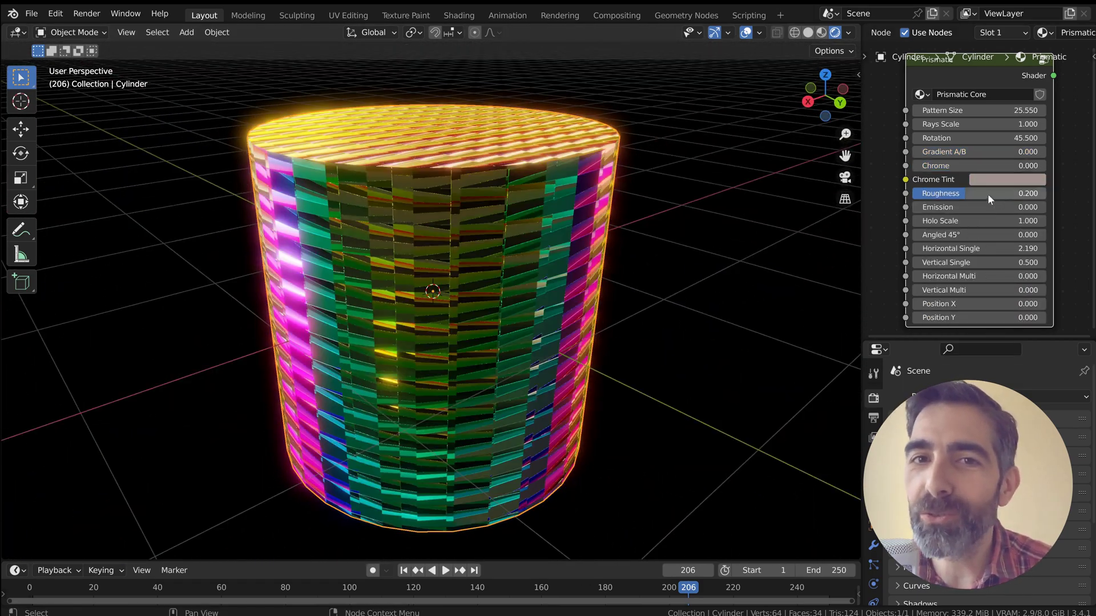
pyautogui.moveTo(989, 199); pyautogui.dragTo(1059, 200)
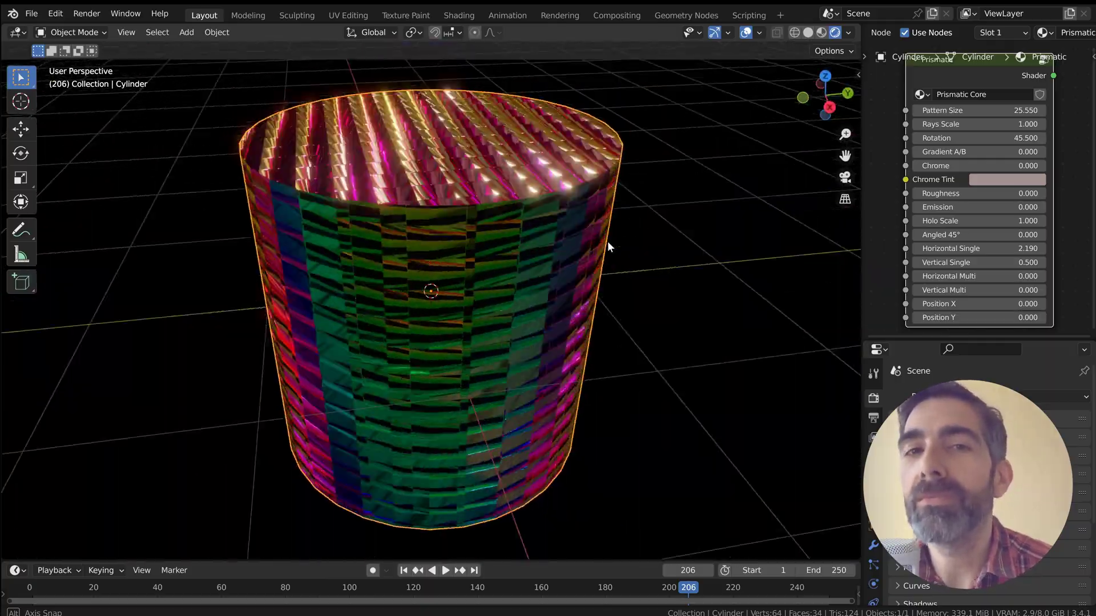